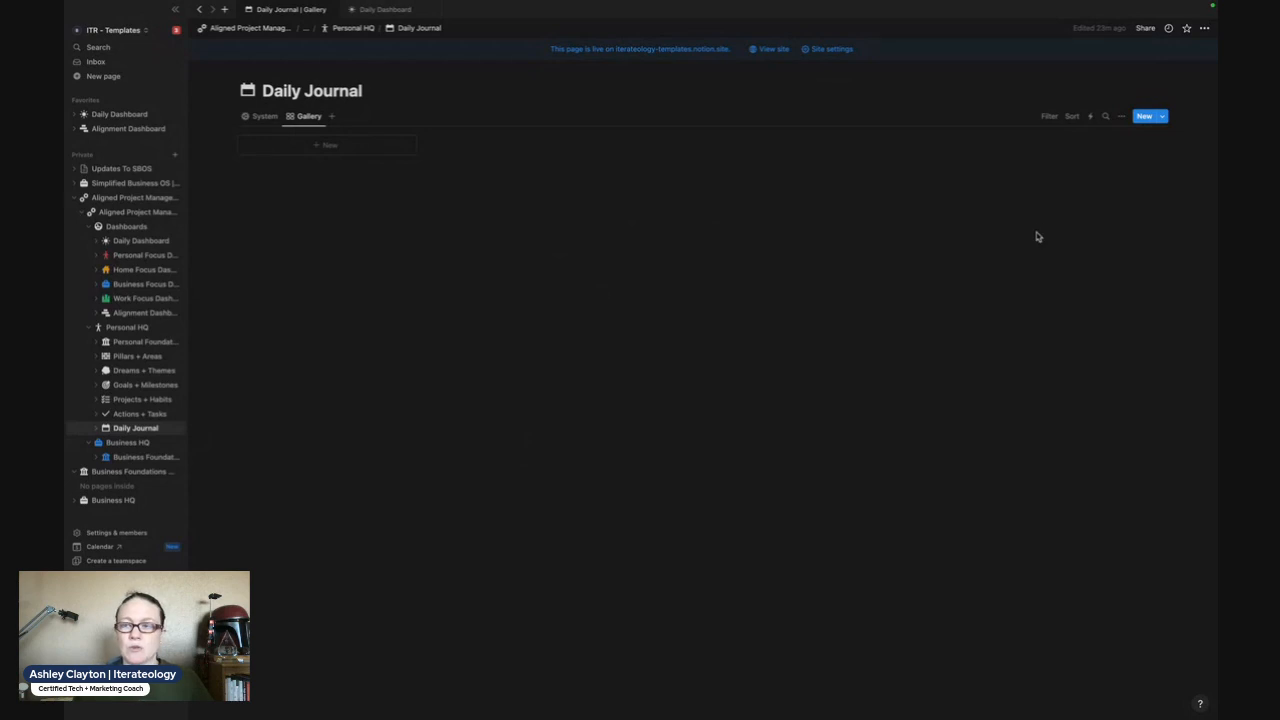
left_click(1165, 117)
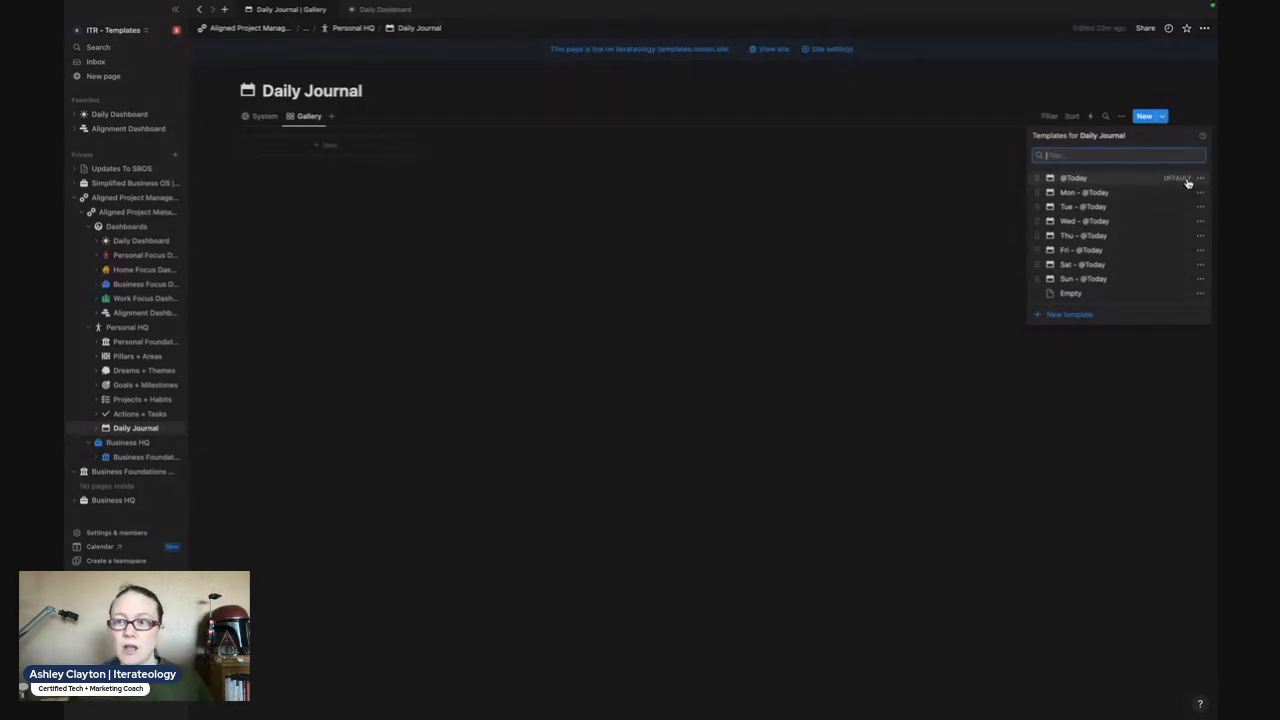
left_click(1200, 179)
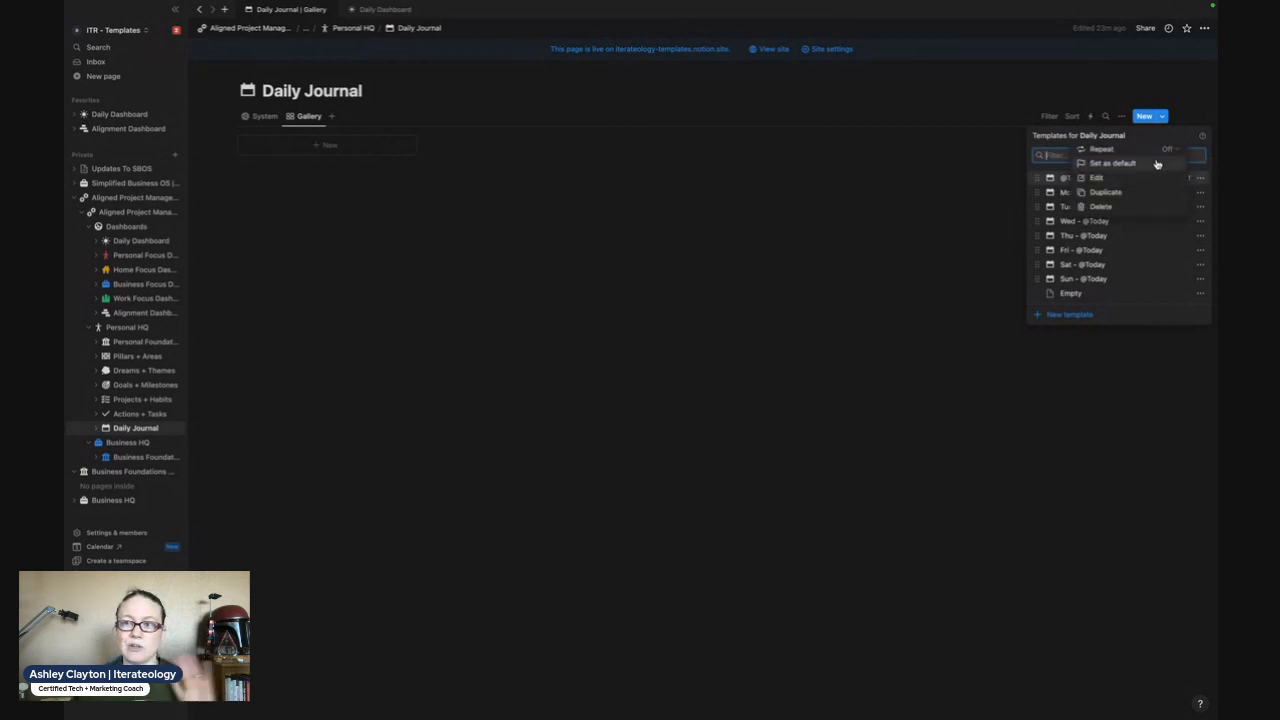
left_click(1168, 150)
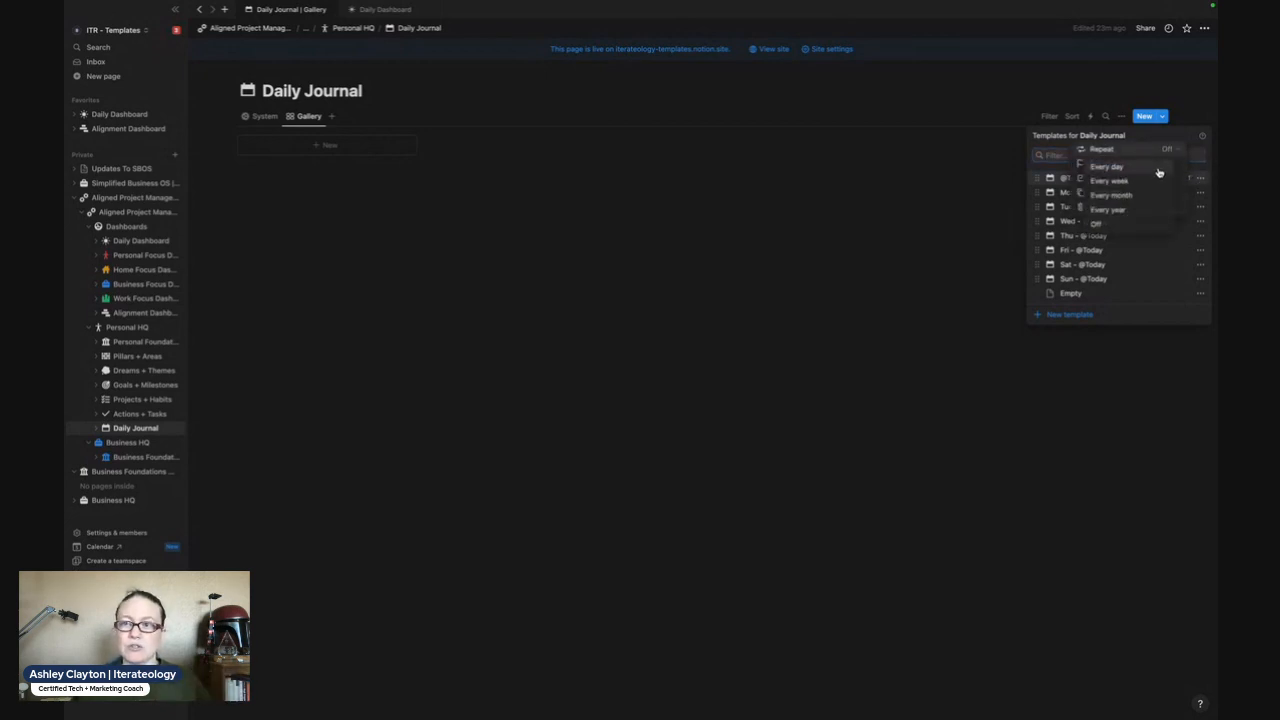
left_click(1159, 168)
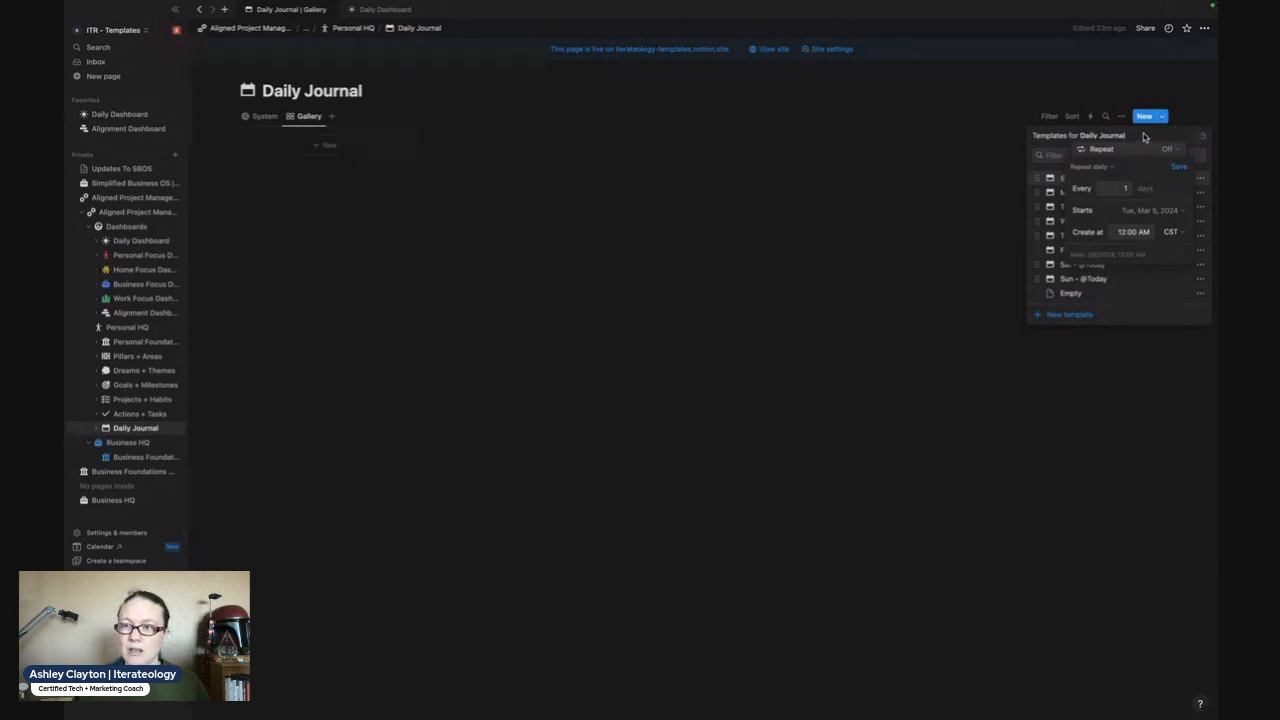
left_click(1145, 138)
left_click(1184, 94)
left_click(1186, 109)
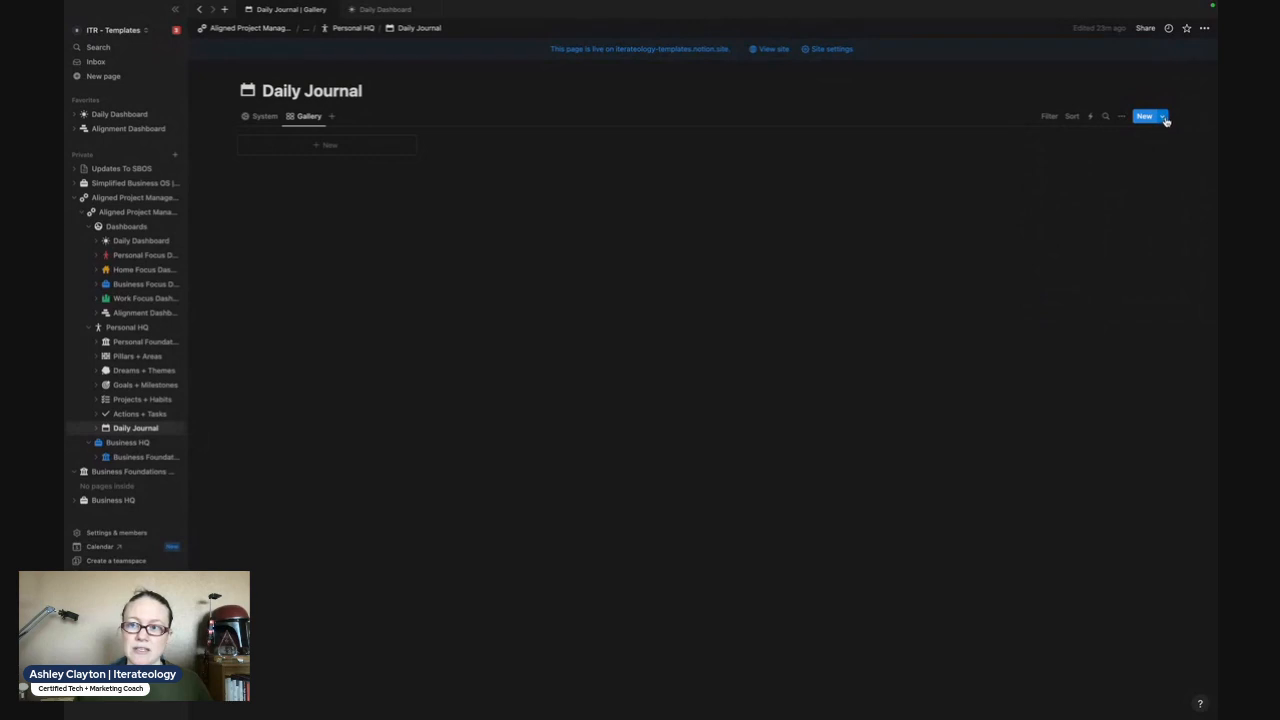
left_click(1165, 120)
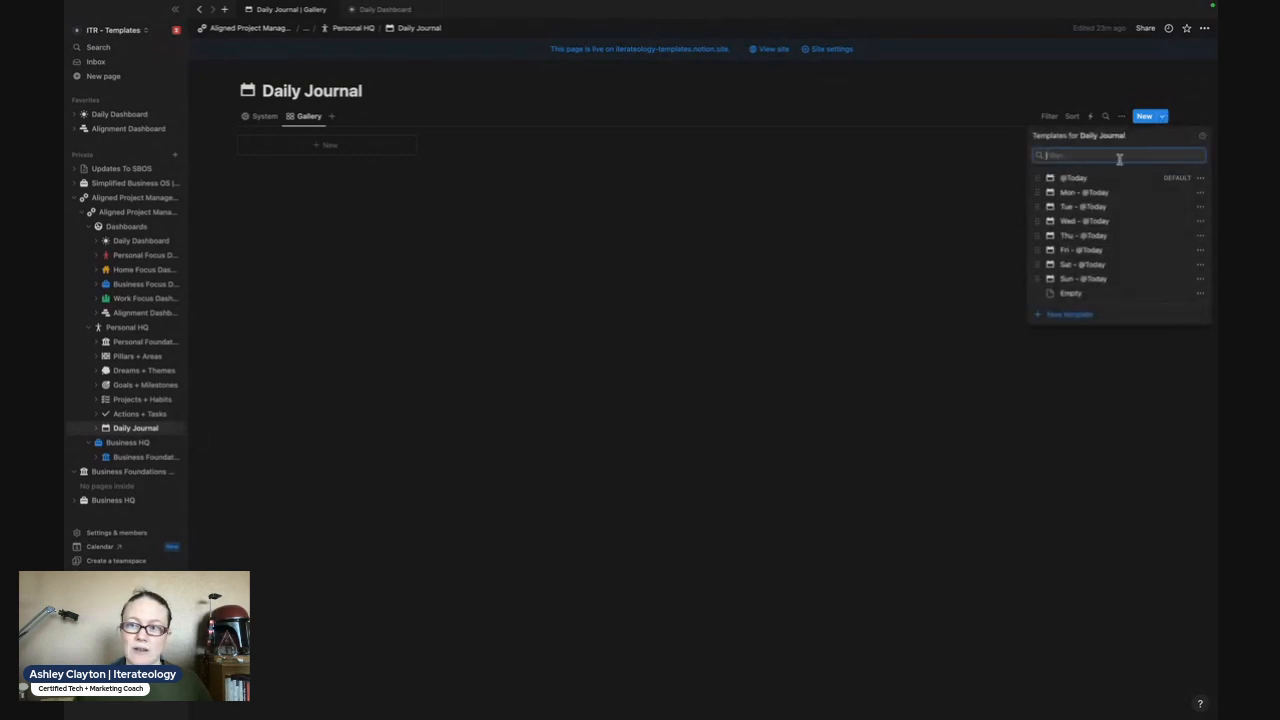
left_click(1200, 178)
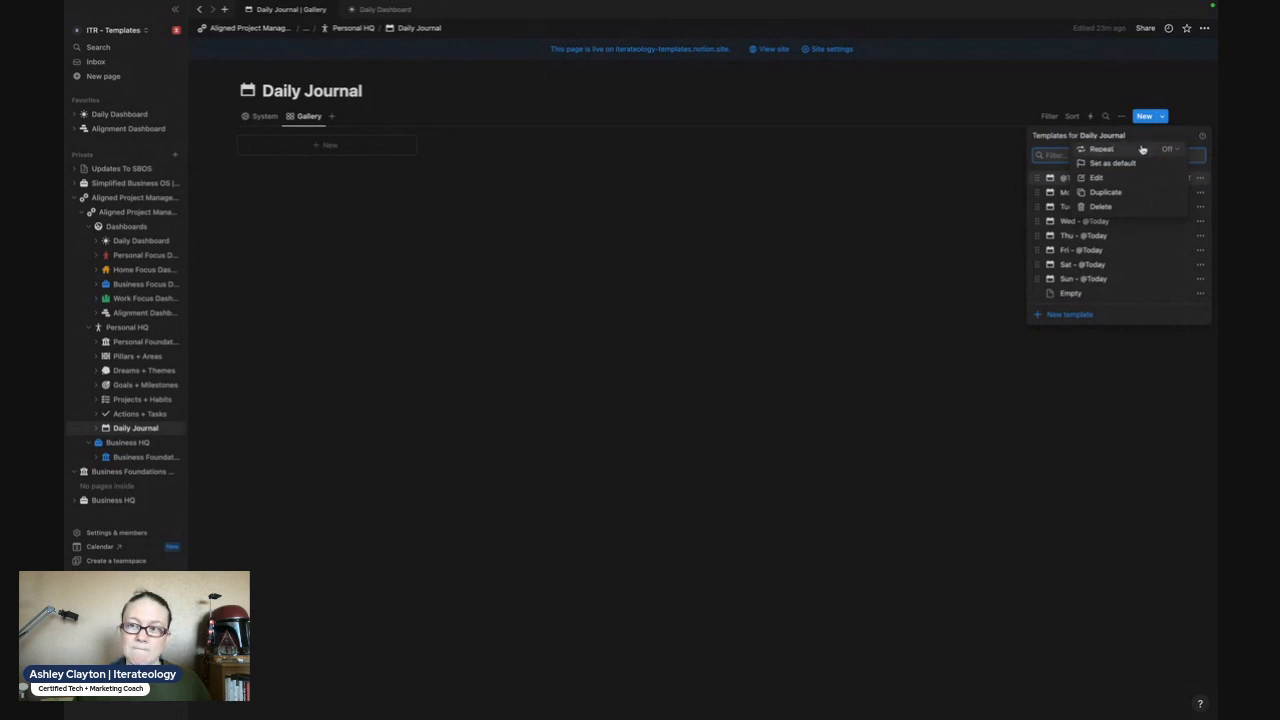
left_click(1141, 151)
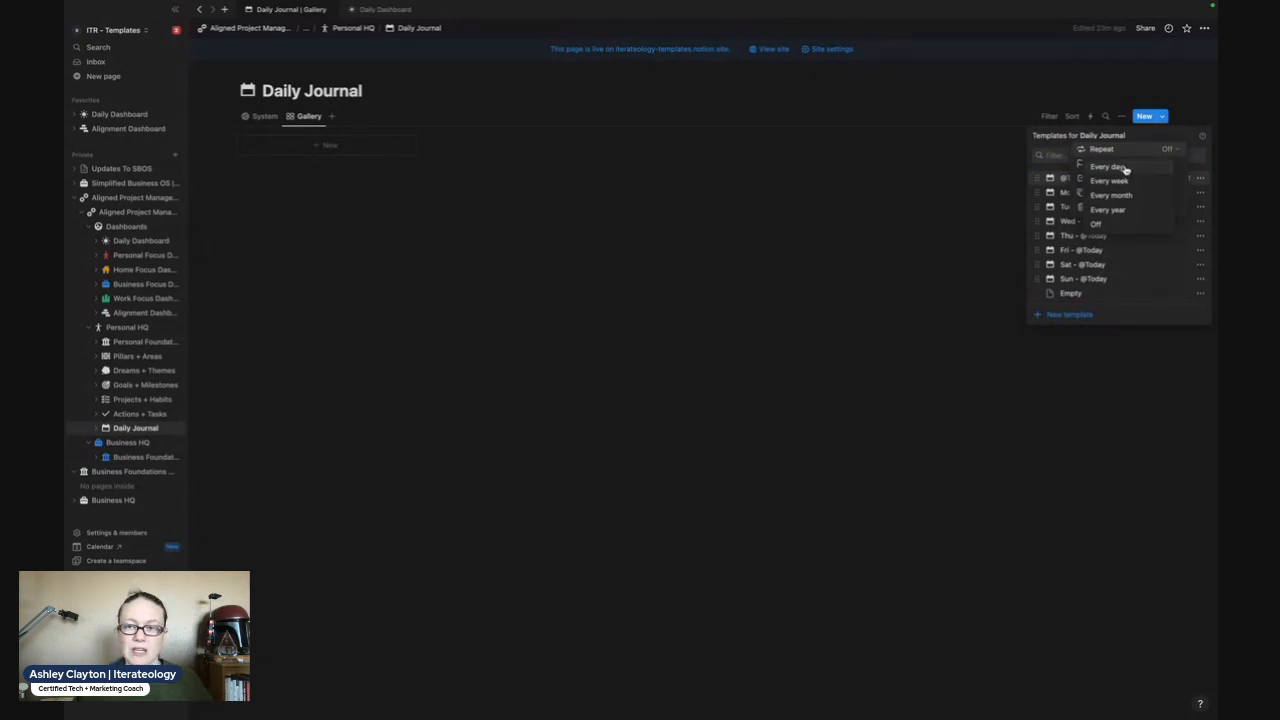
left_click(1124, 168)
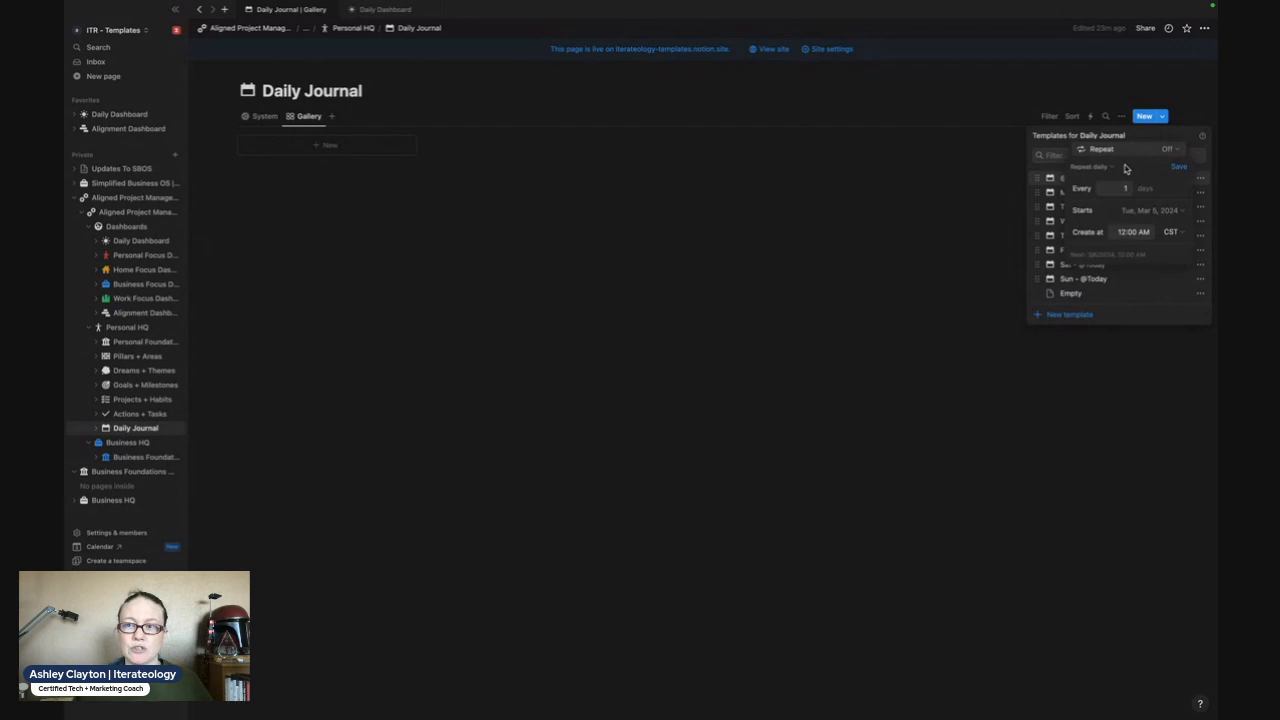
left_click(1179, 168)
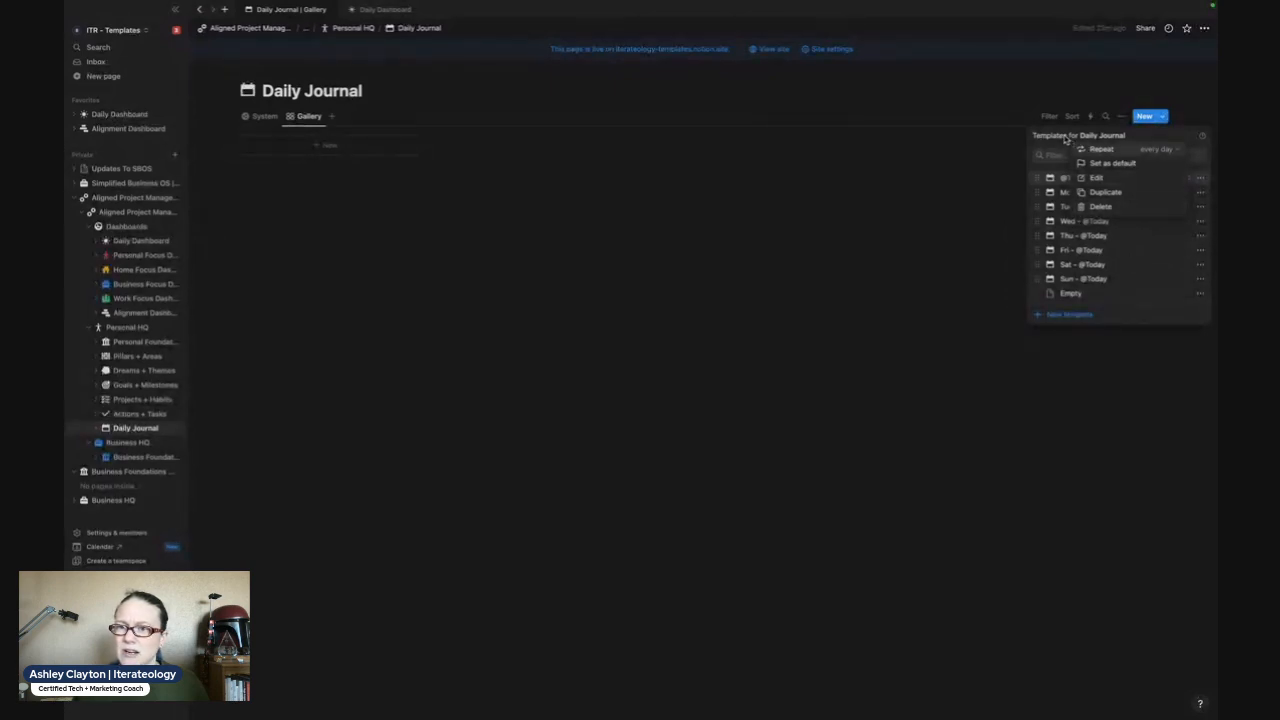
left_click(1066, 140)
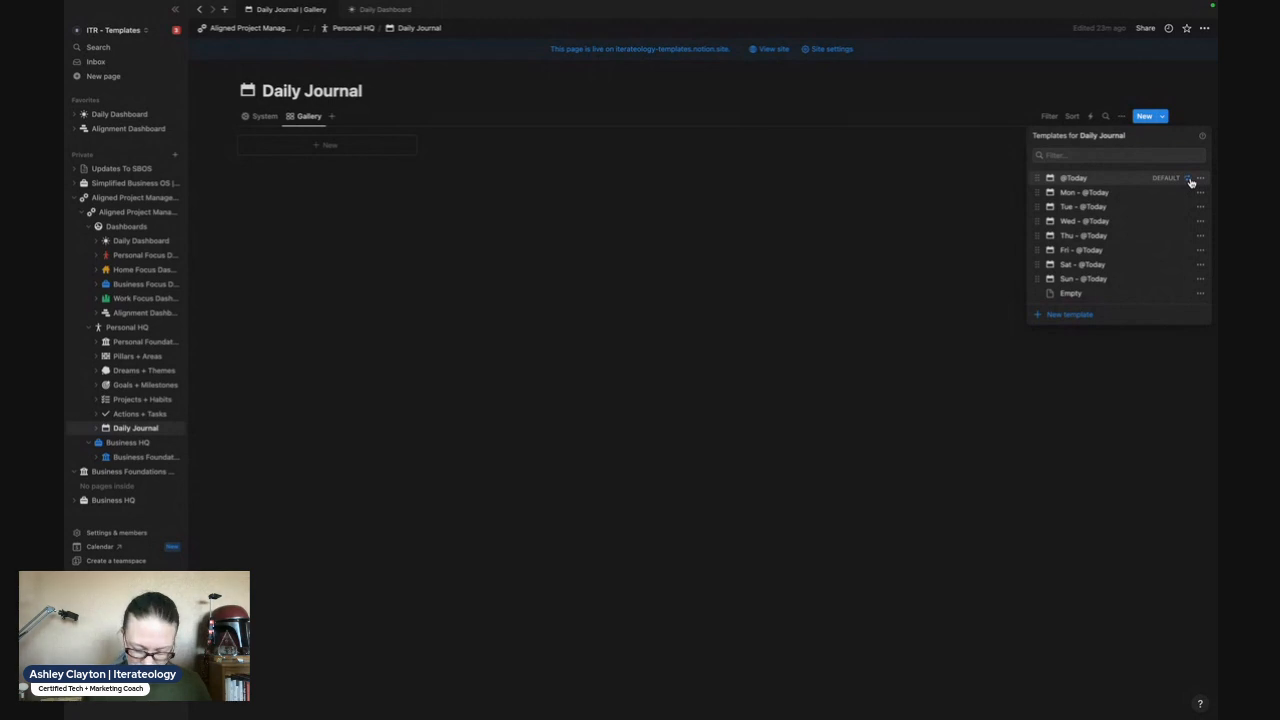
key("ctrl+plus")
key("ctrl+plus")
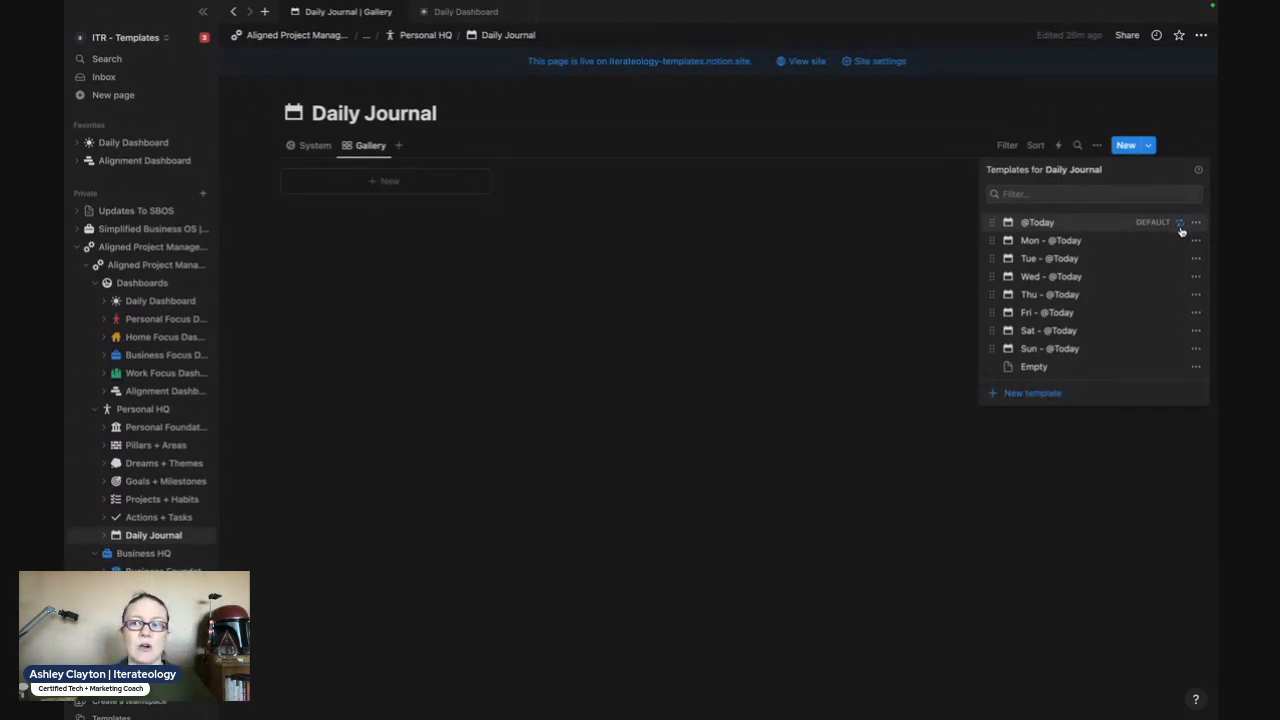
left_click(1196, 223)
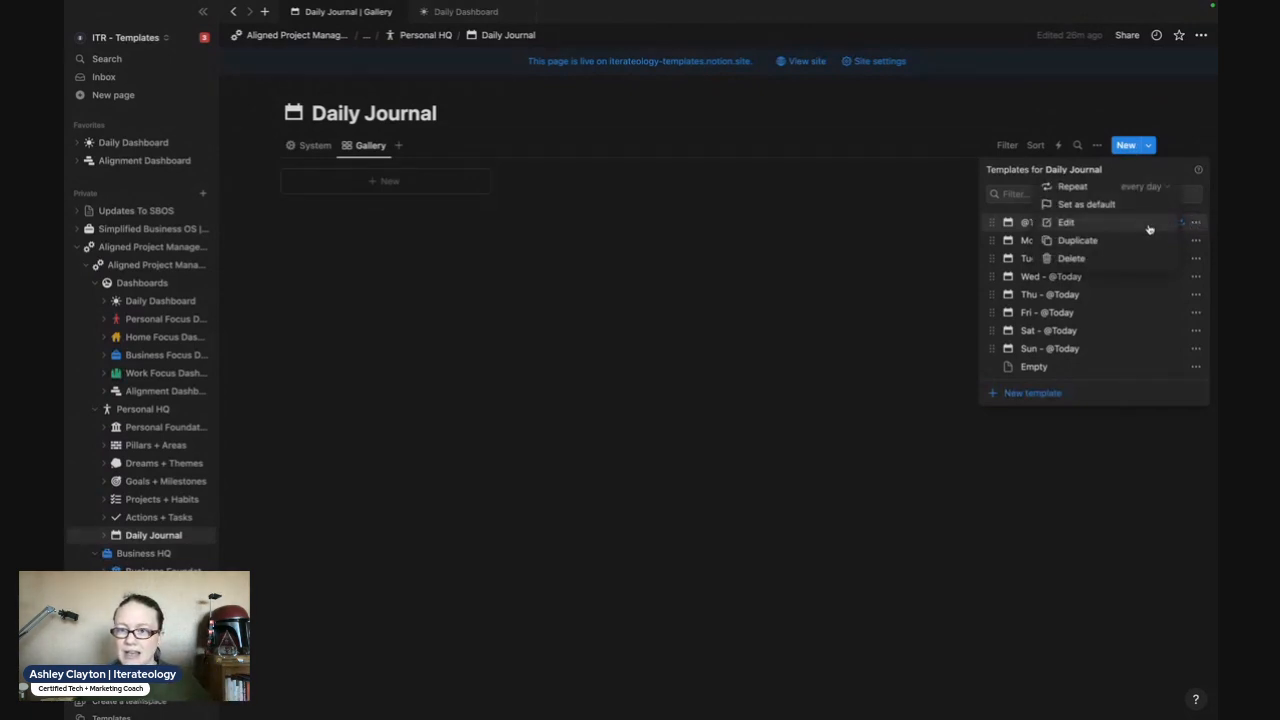
left_click(1158, 188)
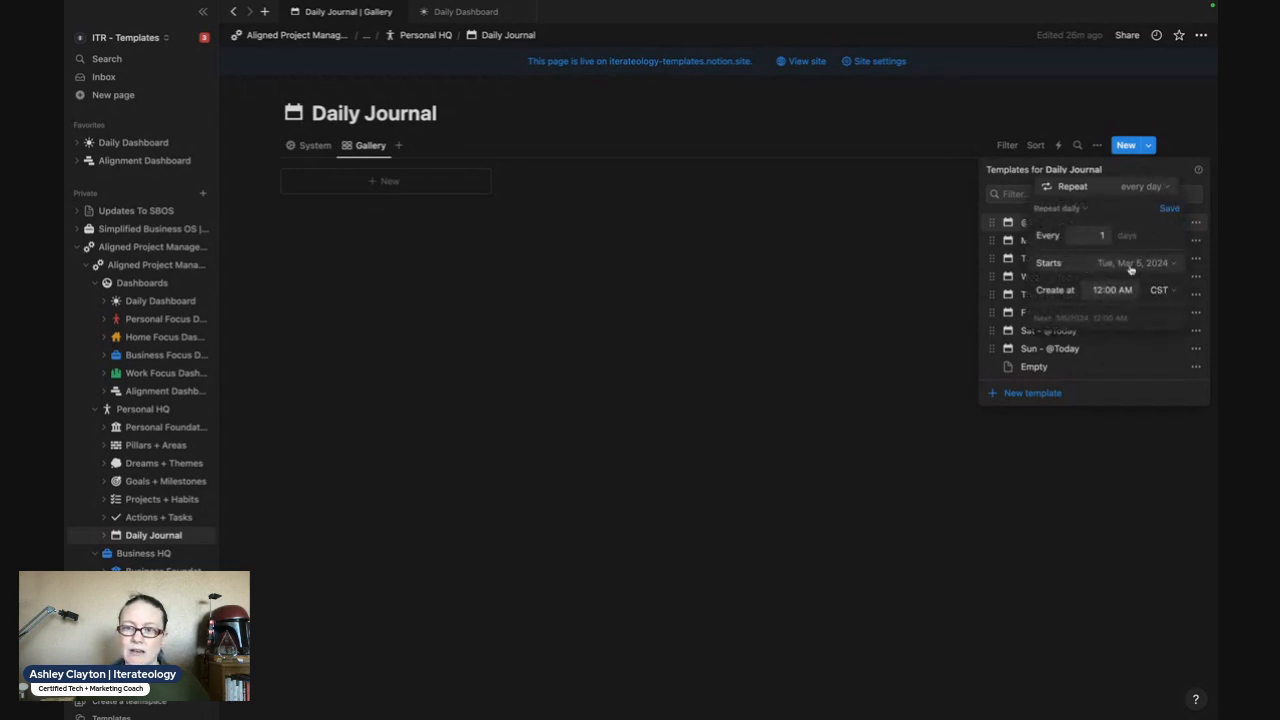
left_click(1111, 290)
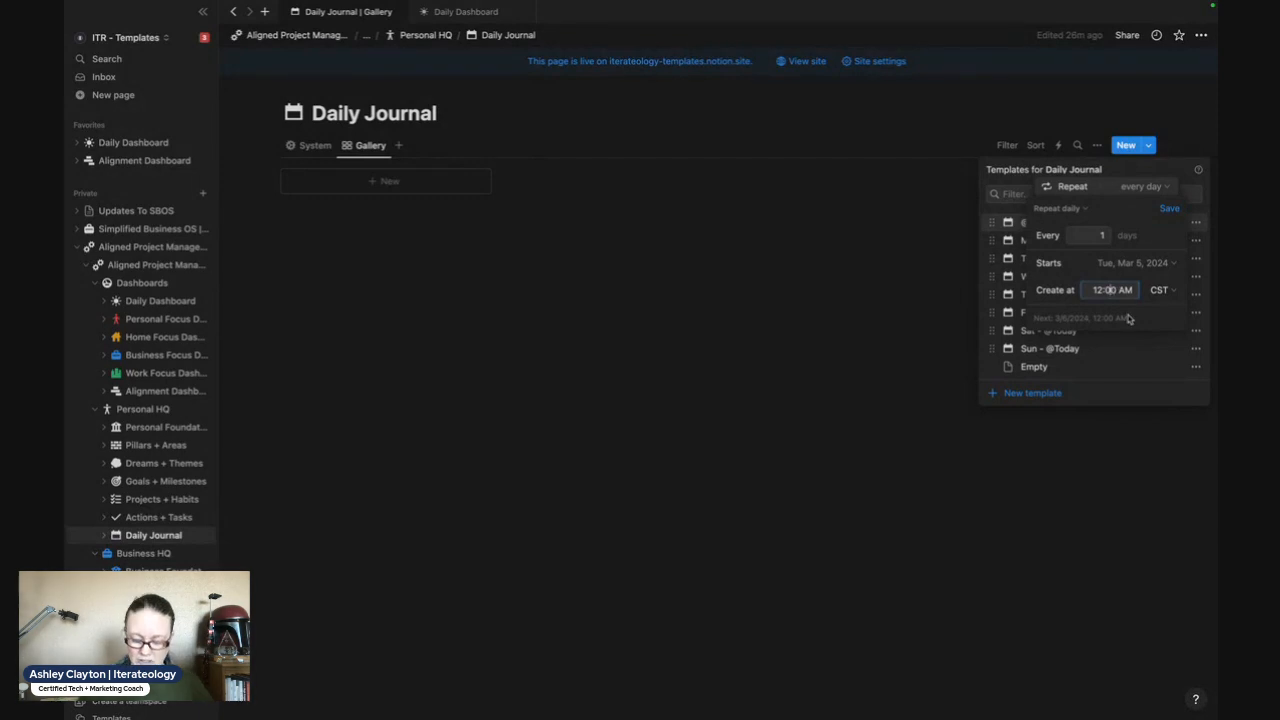
type("12:0\\1")
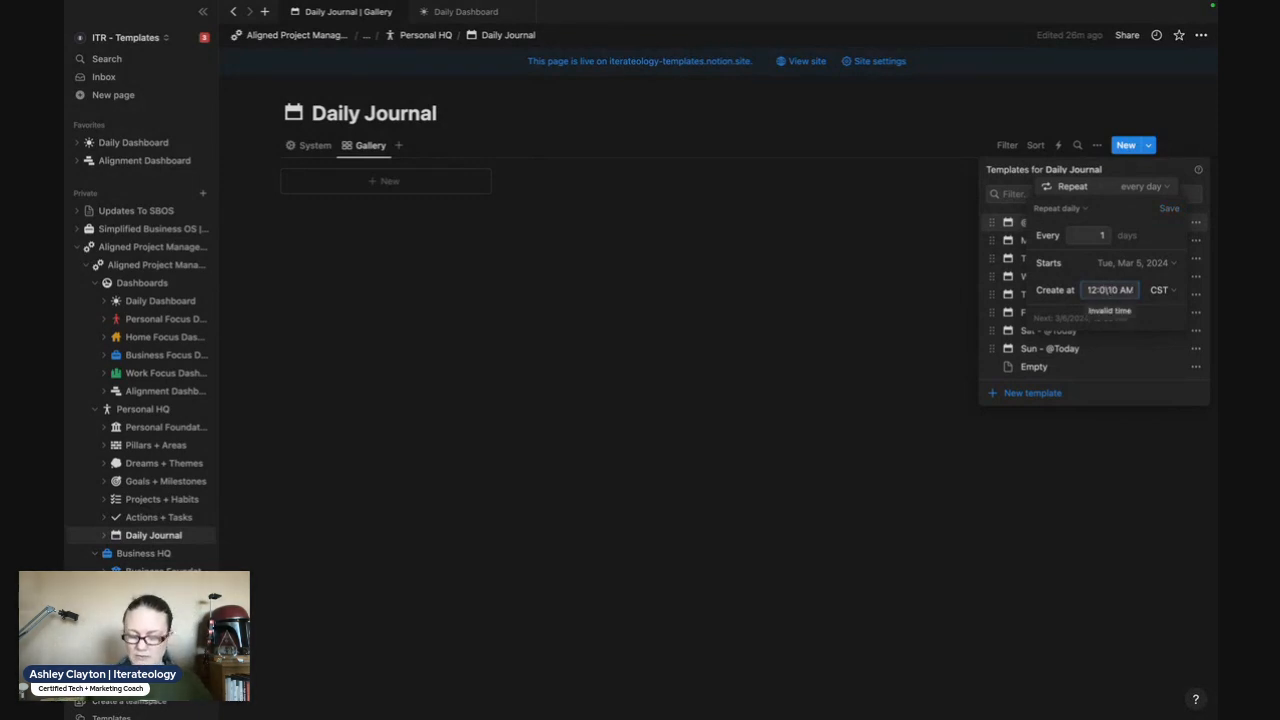
key("BackSpace")
key("BackSpace")
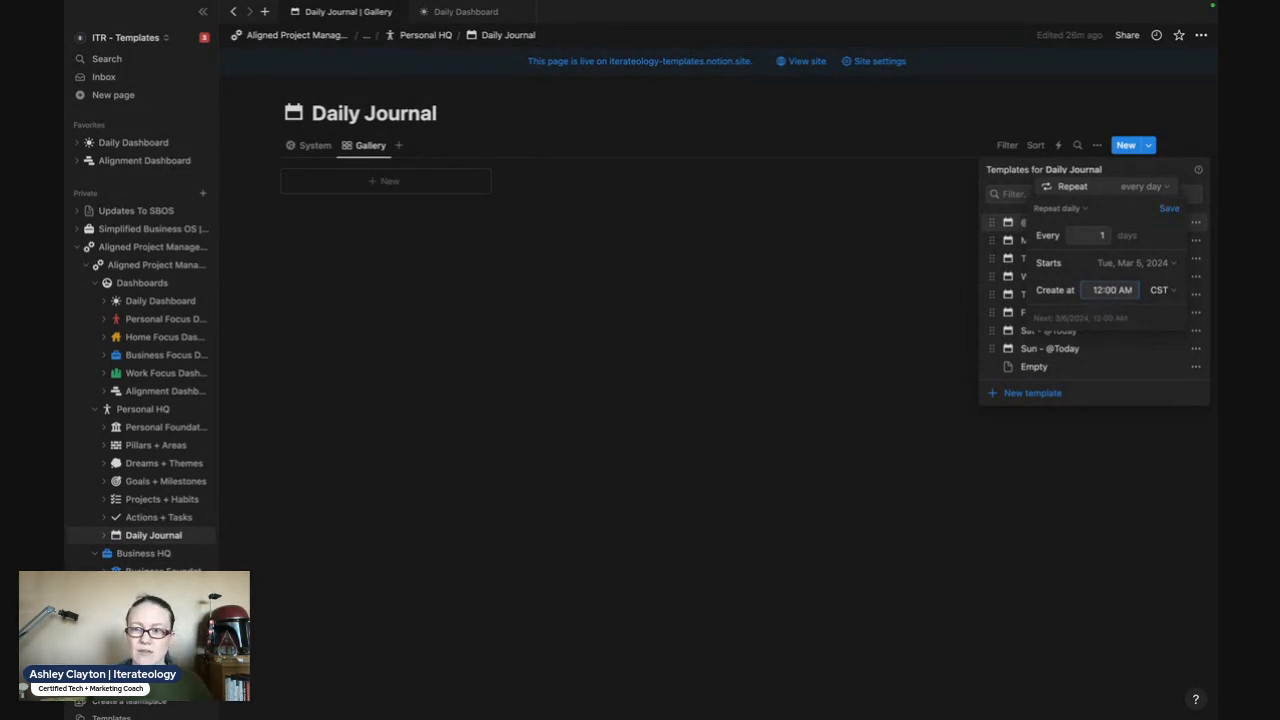
type("1")
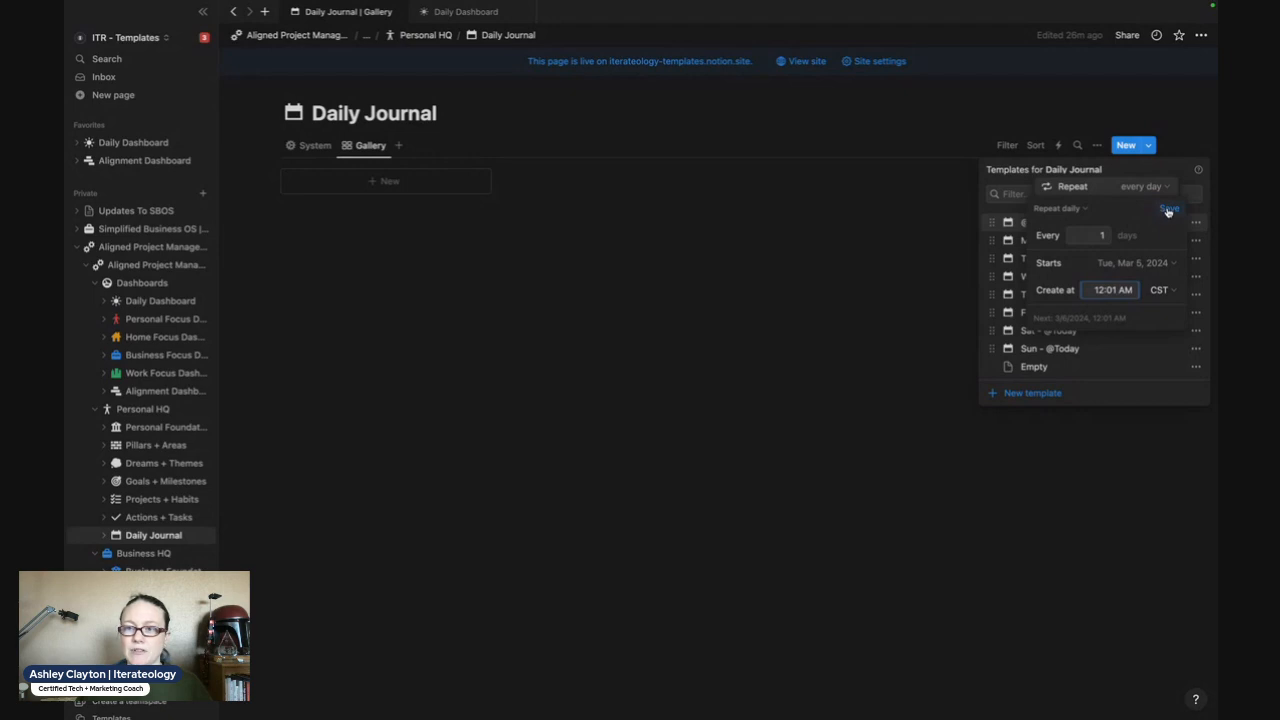
left_click(1168, 210)
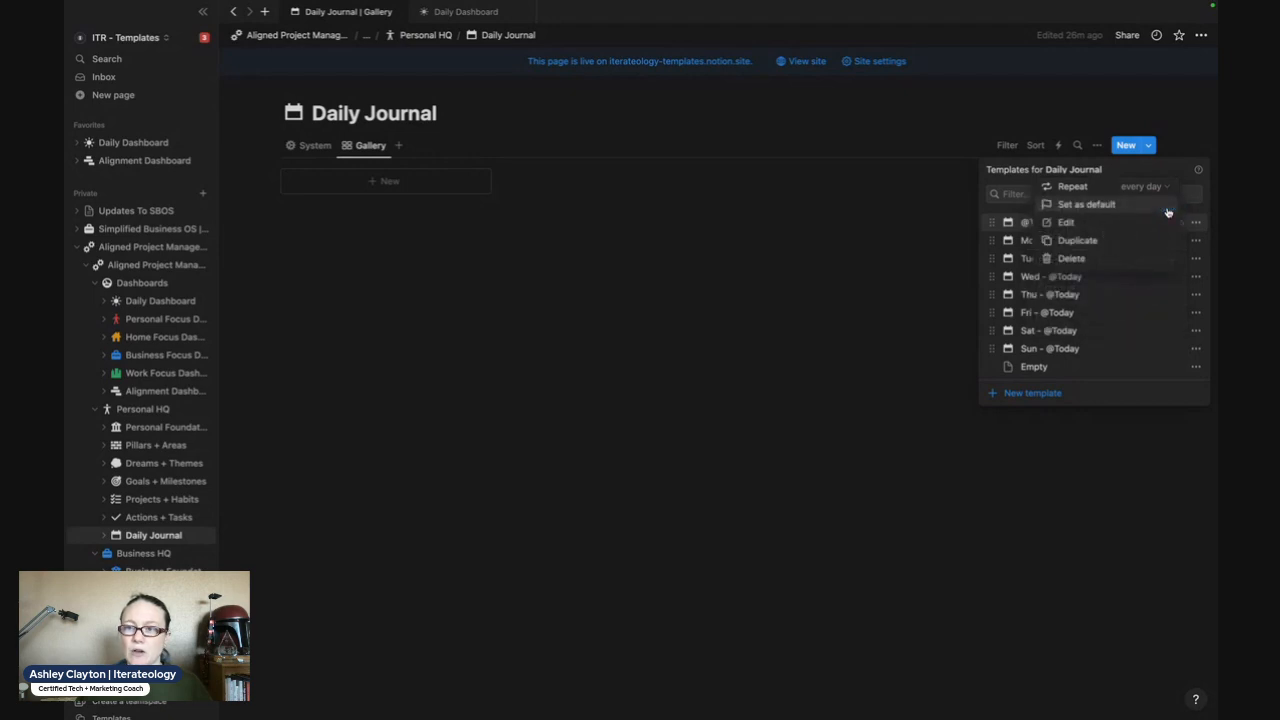
left_click(1121, 175)
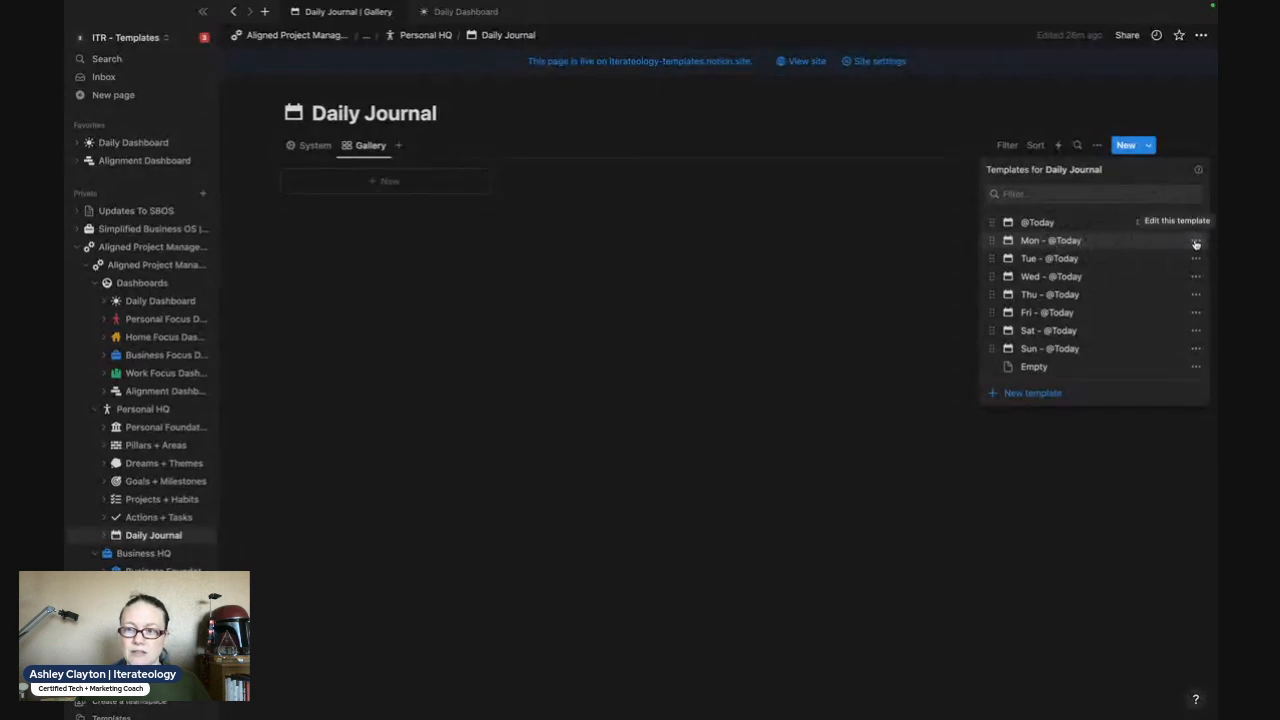
left_click(1196, 243)
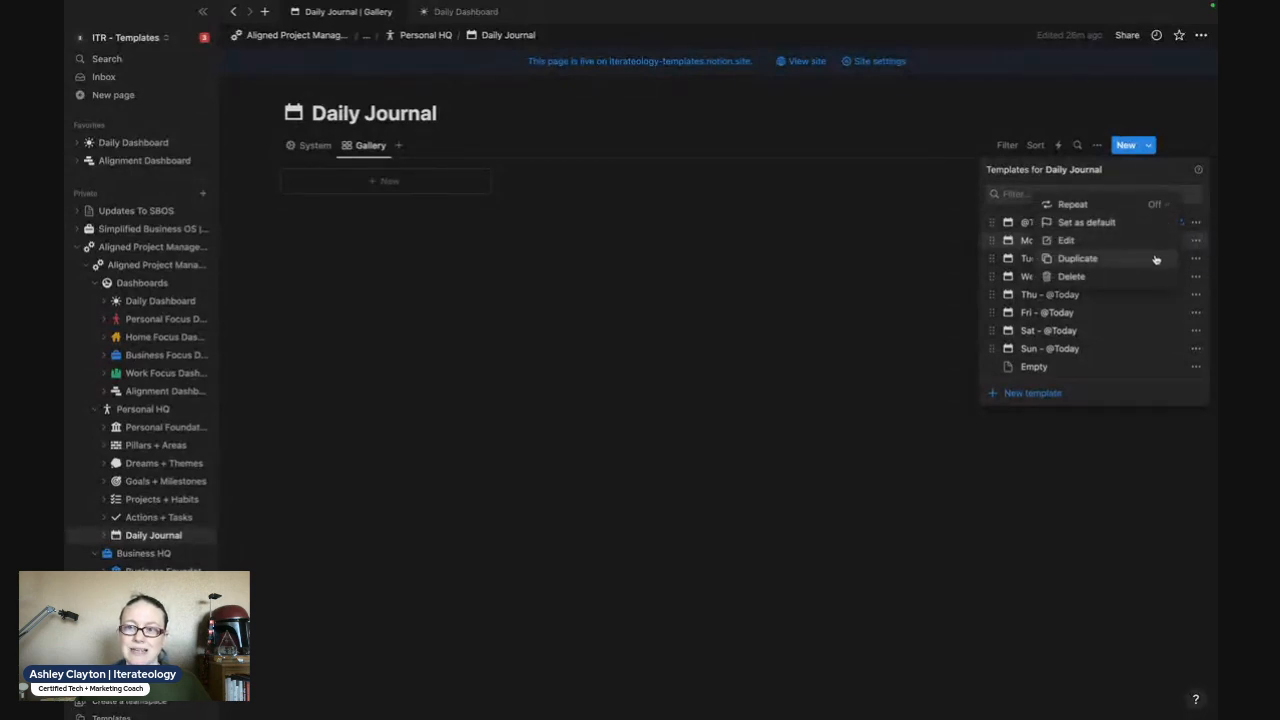
left_click(1133, 207)
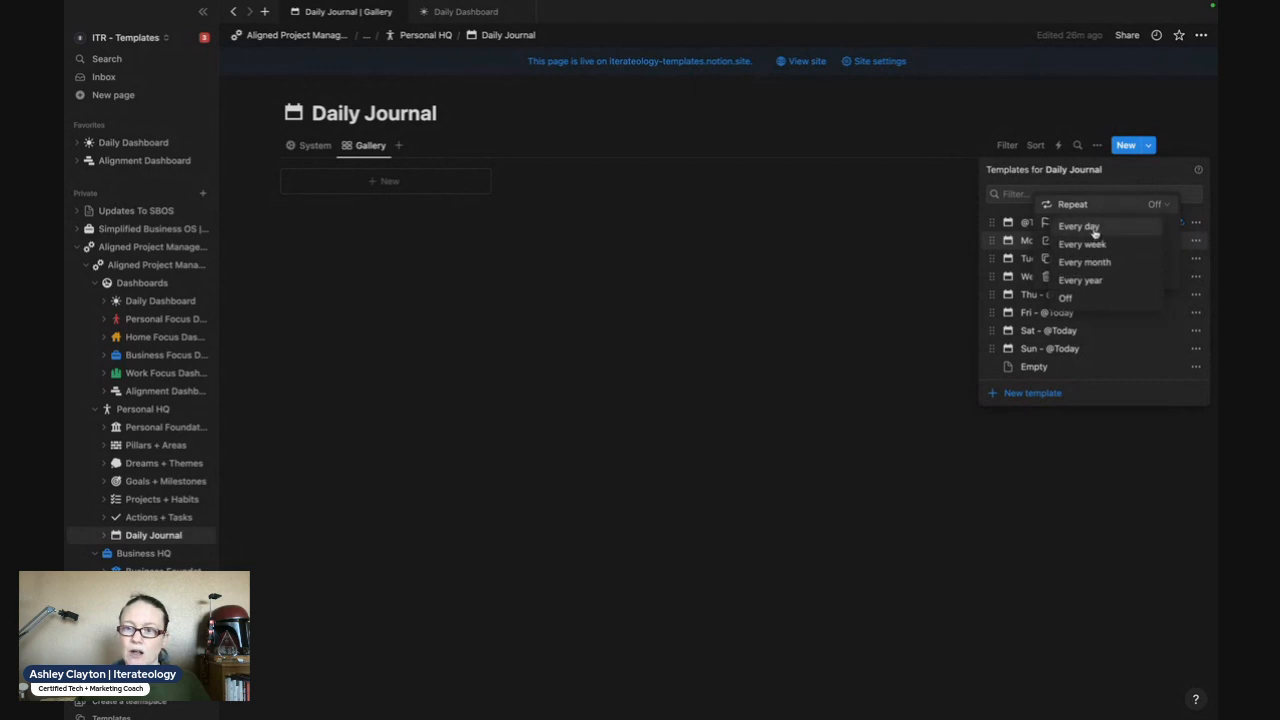
left_click(1096, 245)
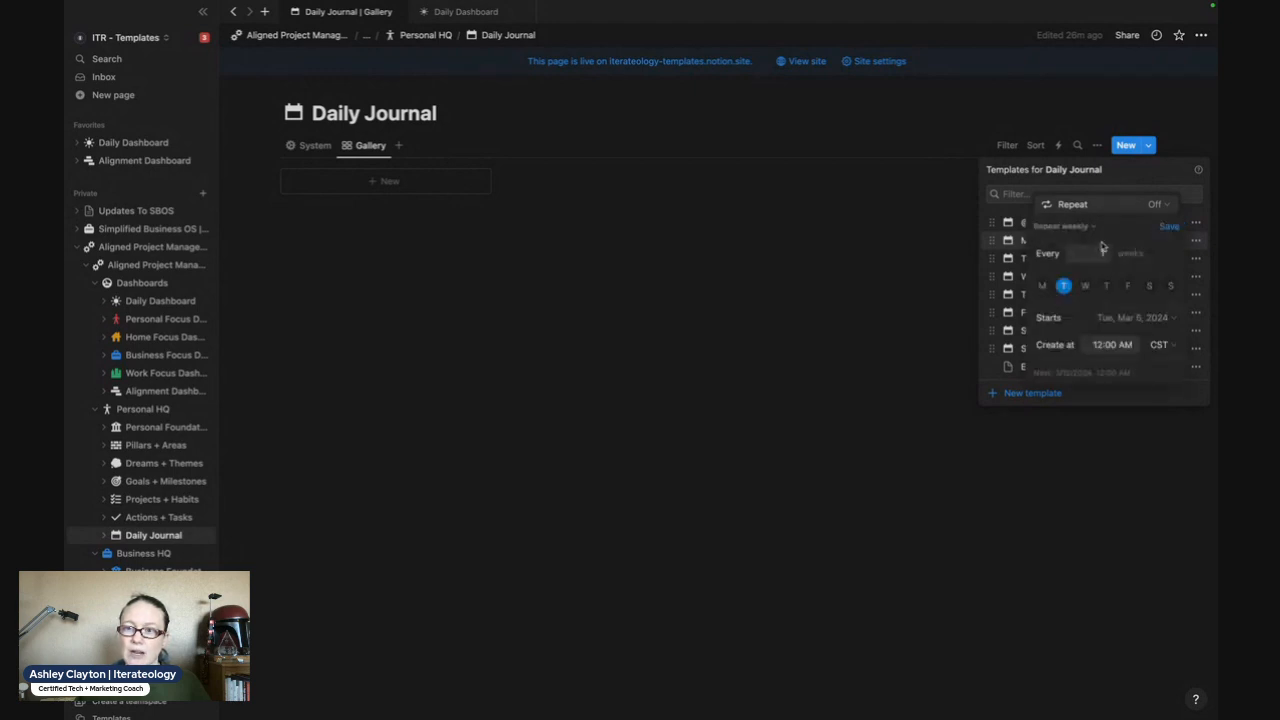
left_click(1042, 287)
left_click(1063, 287)
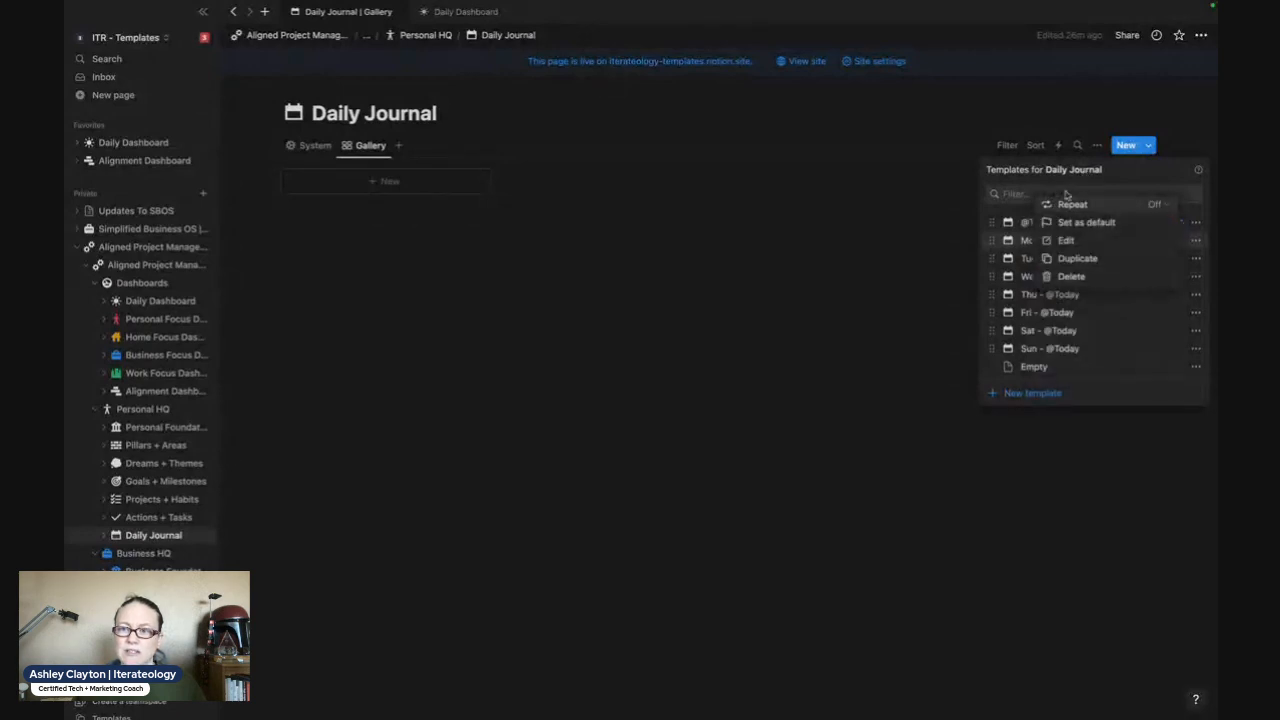
left_click(1117, 174)
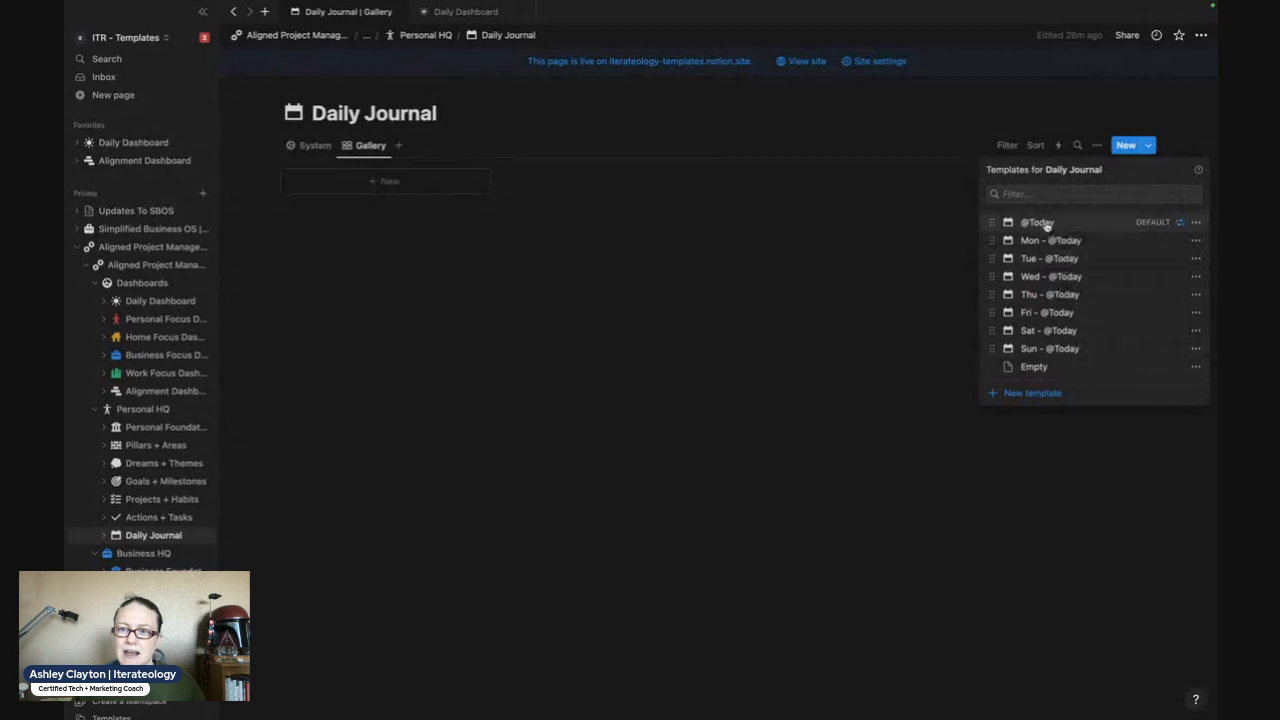
left_click(1194, 243)
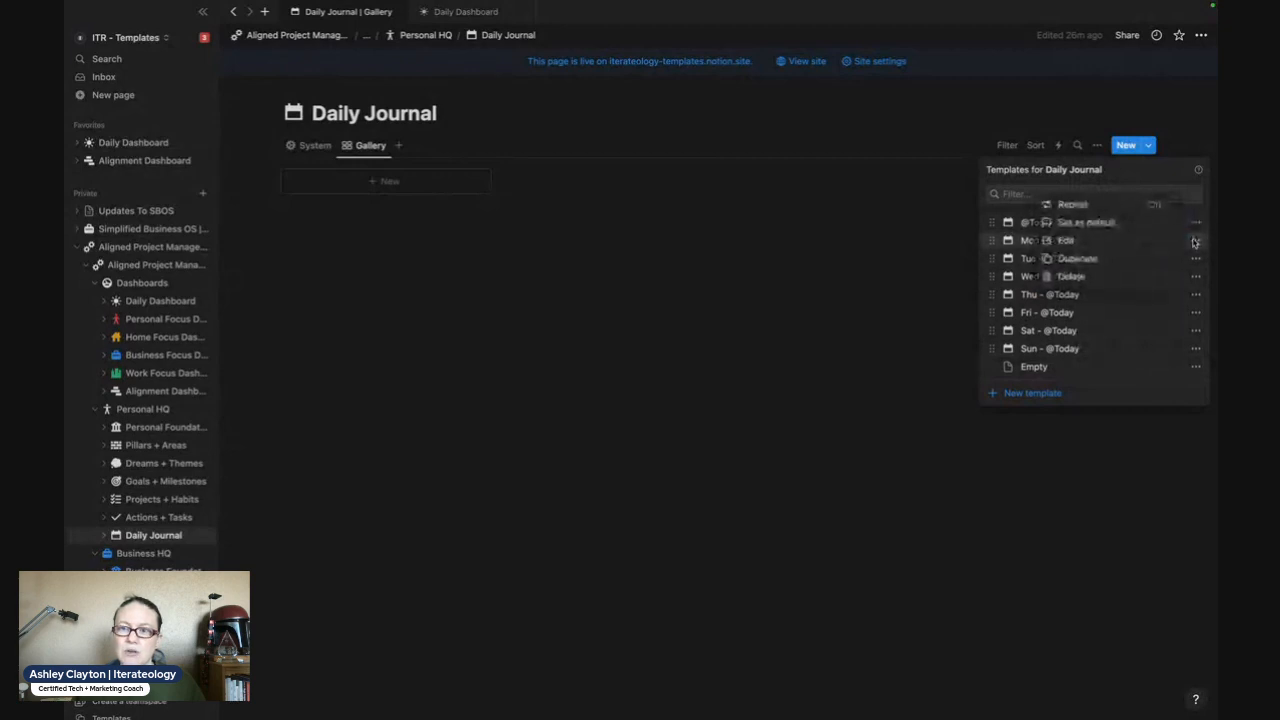
left_click(1085, 243)
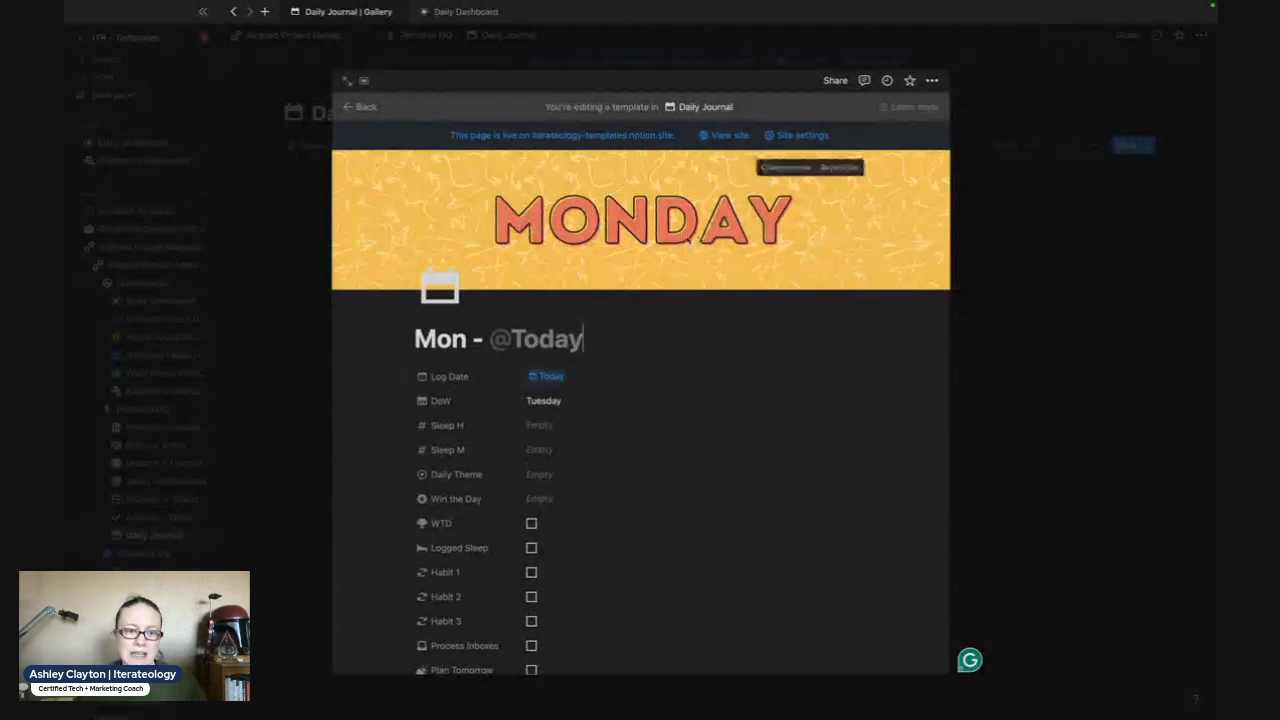
left_click(547, 476)
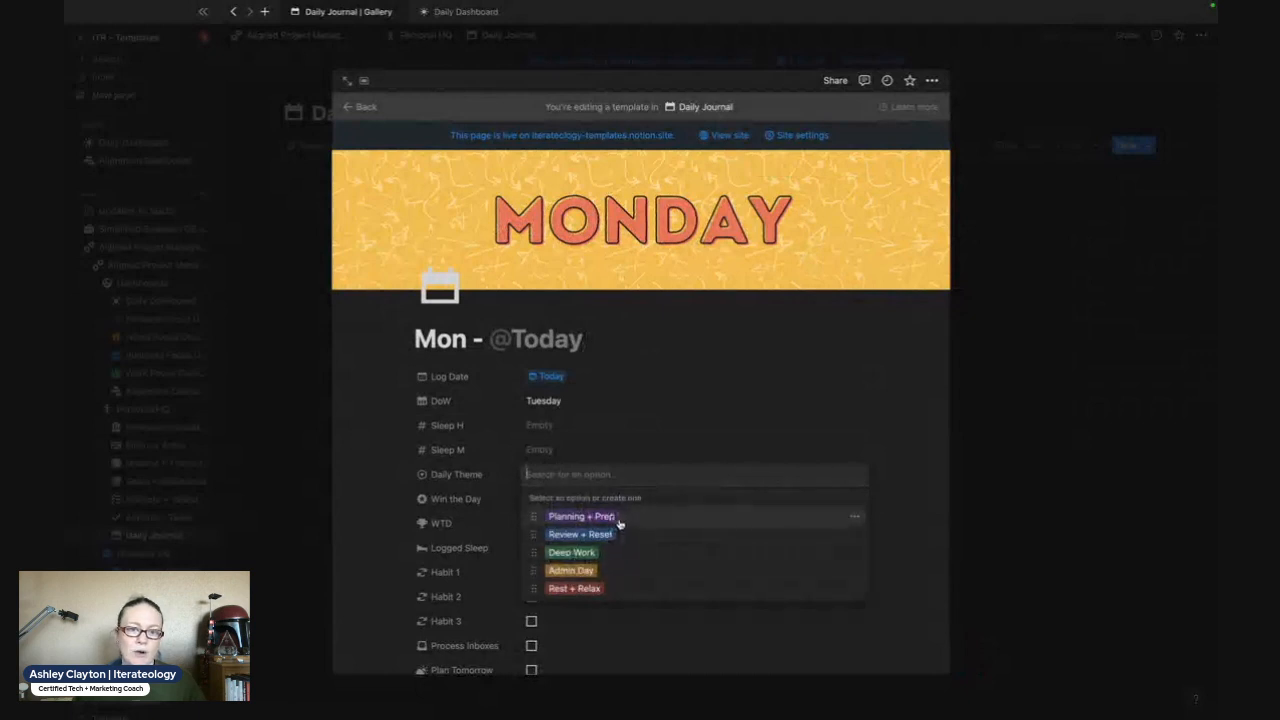
left_click(582, 516)
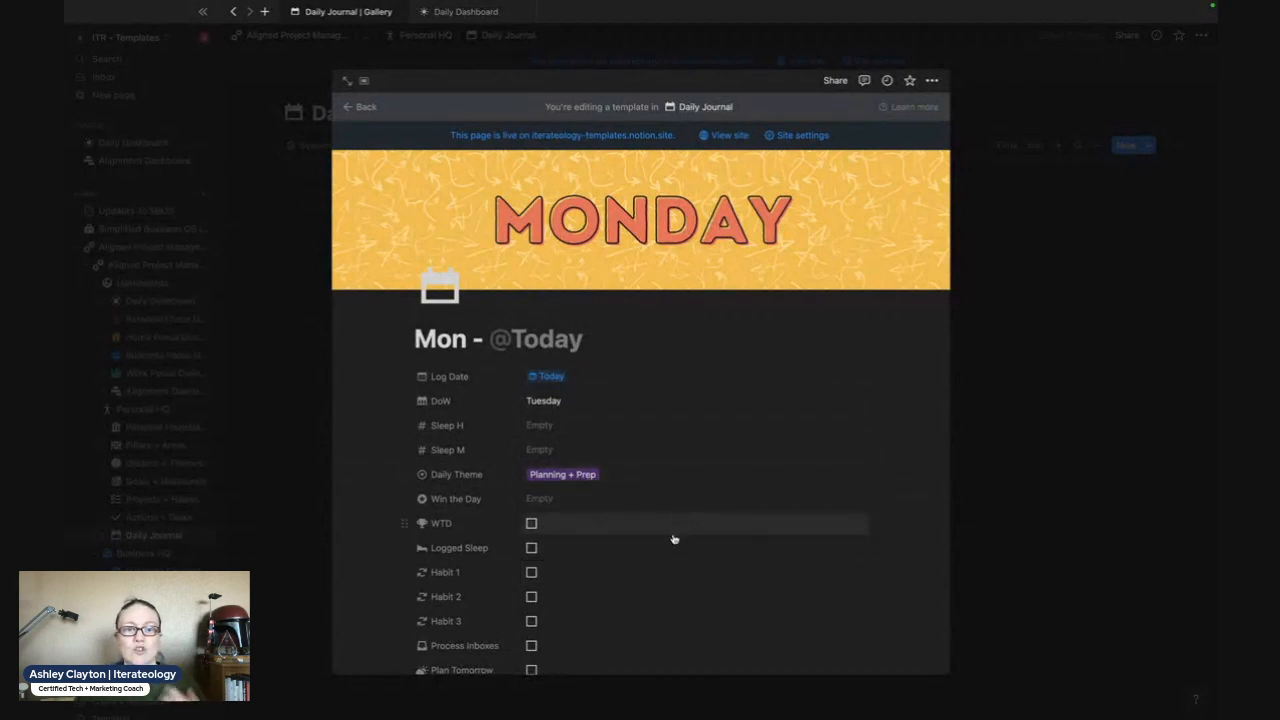
- Set the Planning property of the Monday template to Weekly
scroll(672, 543, "down", 3)
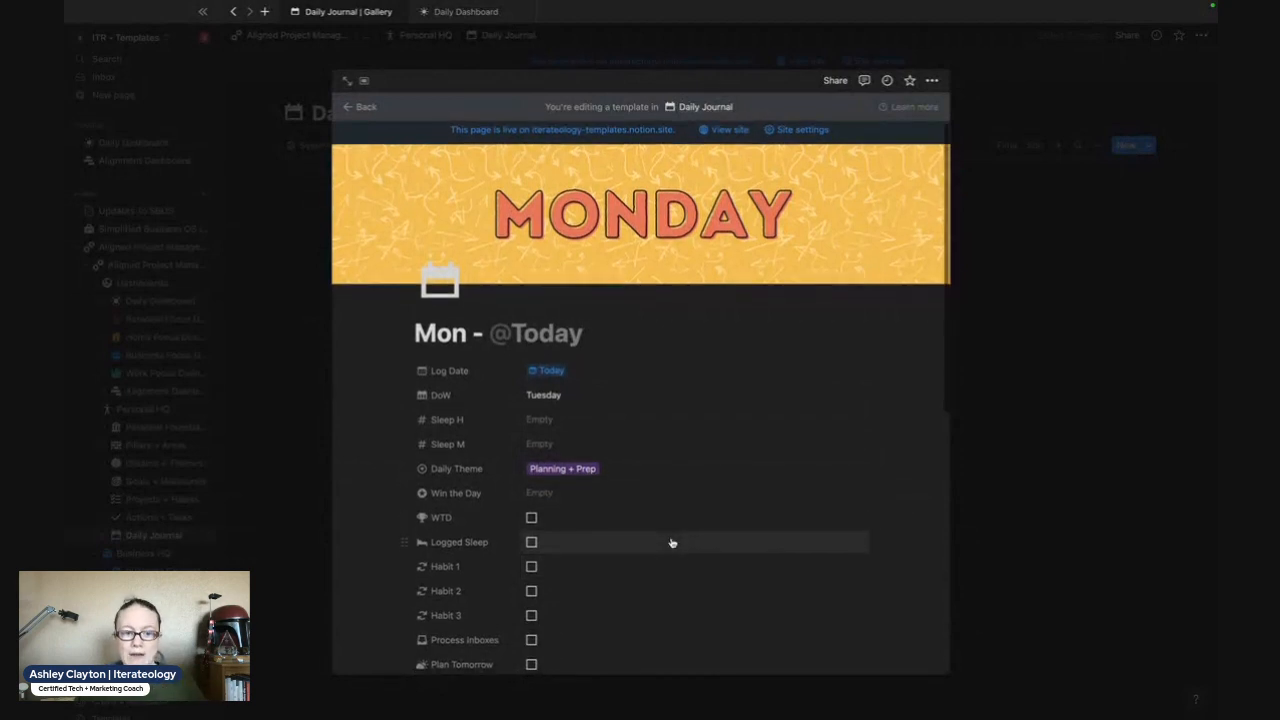
scroll(672, 543, "down", 3)
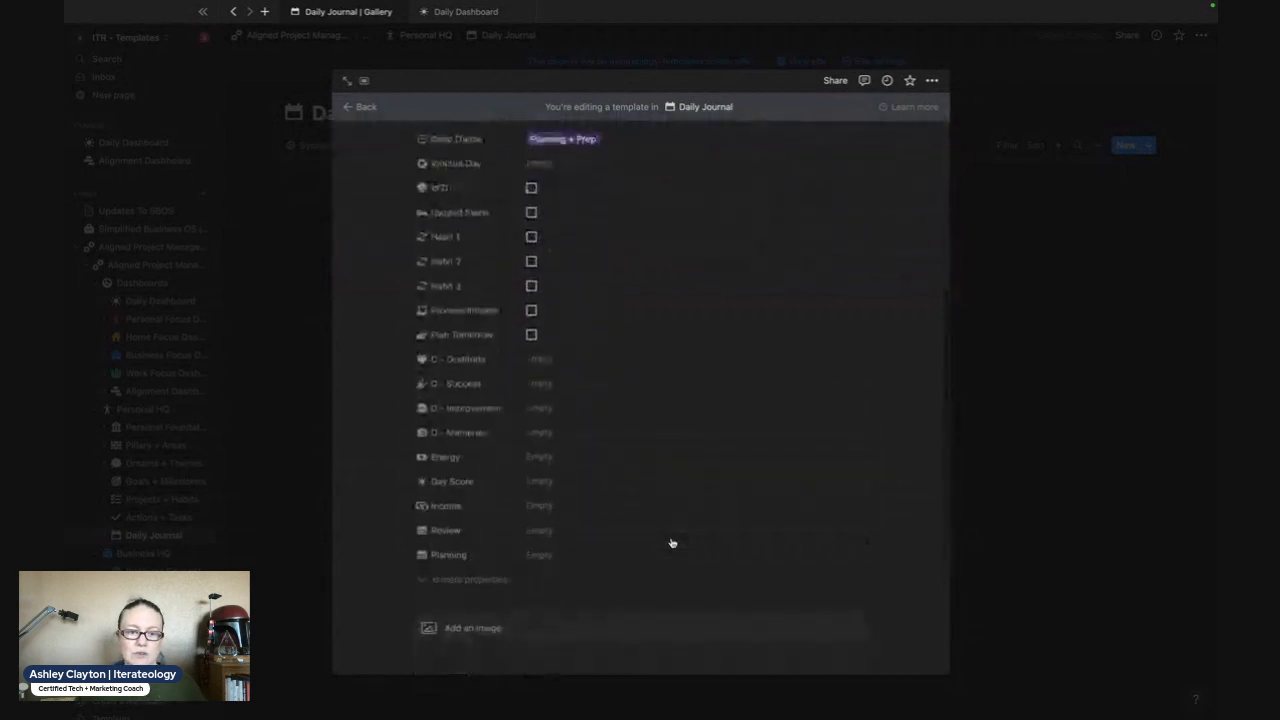
left_click(545, 531)
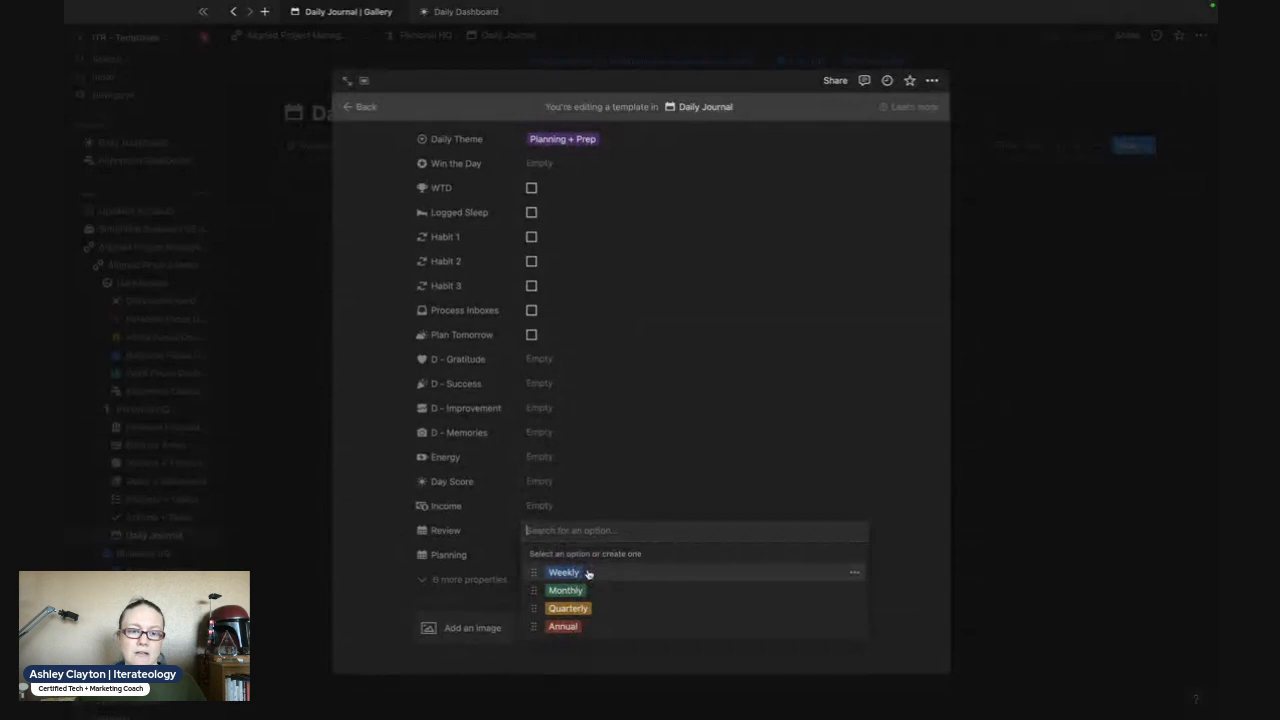
left_click(647, 476)
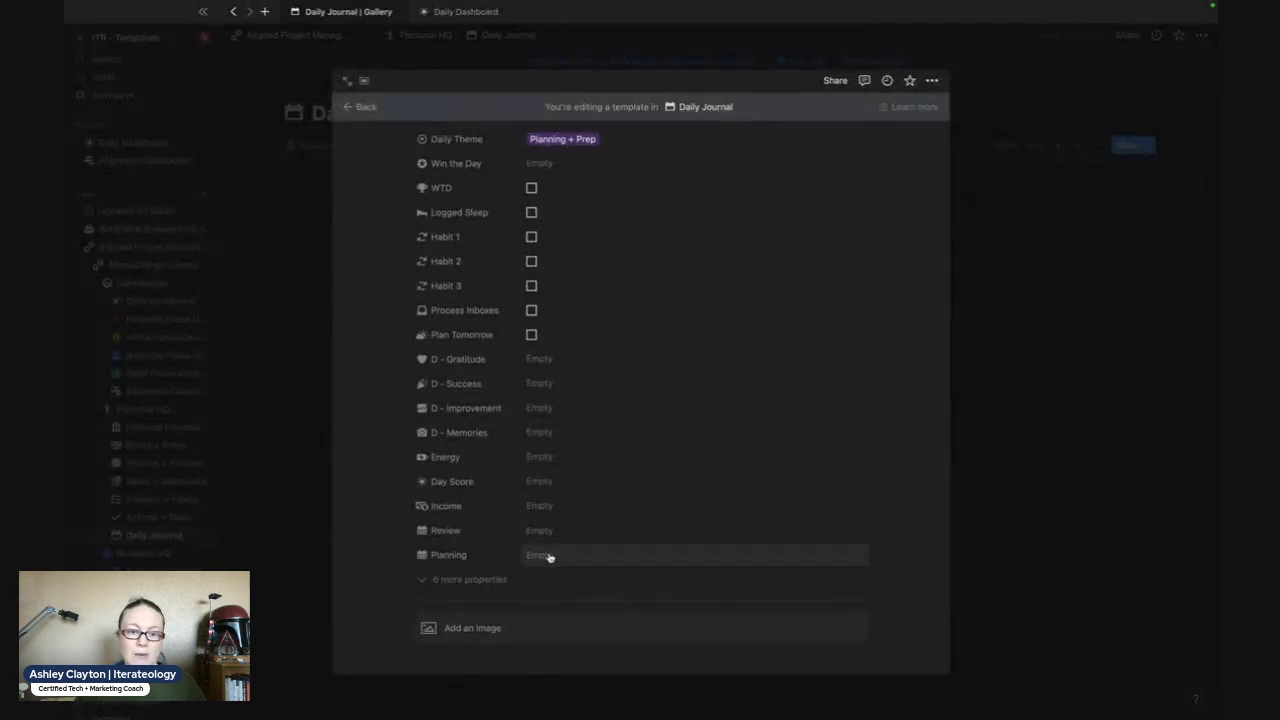
left_click(547, 556)
left_click(572, 599)
left_click(756, 470)
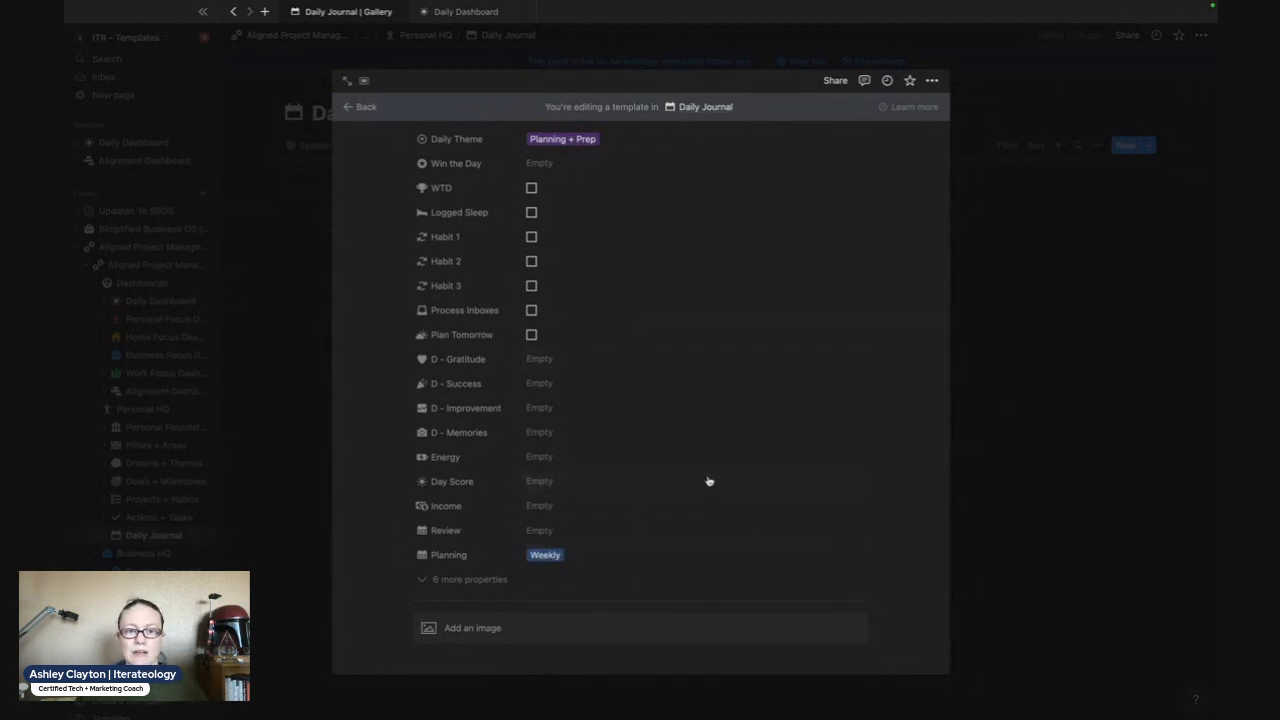
scroll(705, 400, "up", 10)
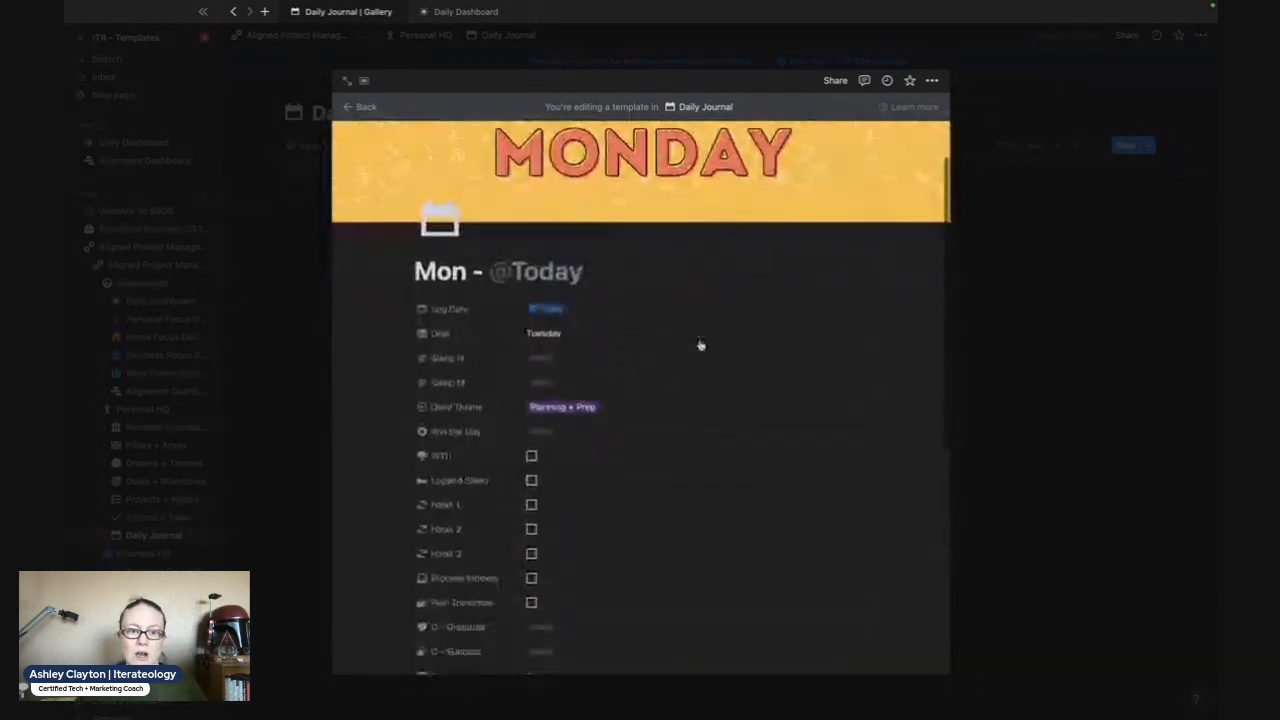
- Clear the Daily Theme and Planning values from the Monday template
left_click(586, 408)
left_click(611, 406)
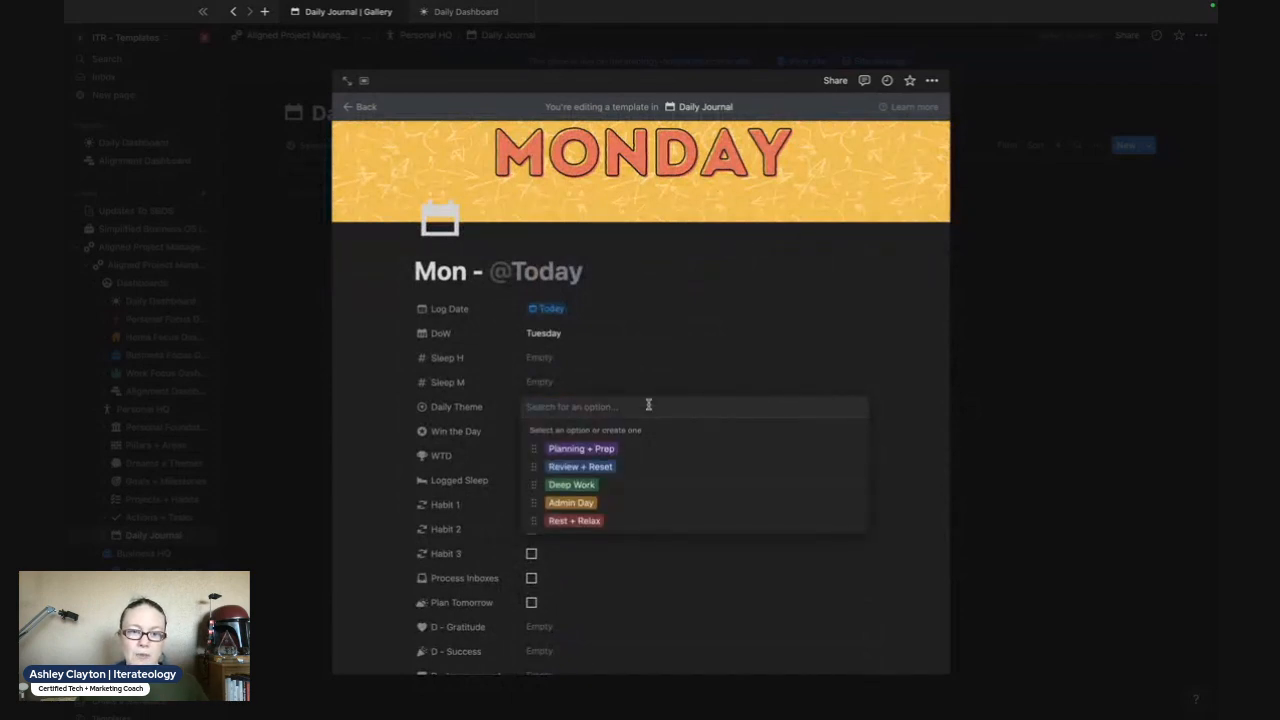
left_click(669, 346)
scroll(669, 346, "down", 5)
left_click(551, 386)
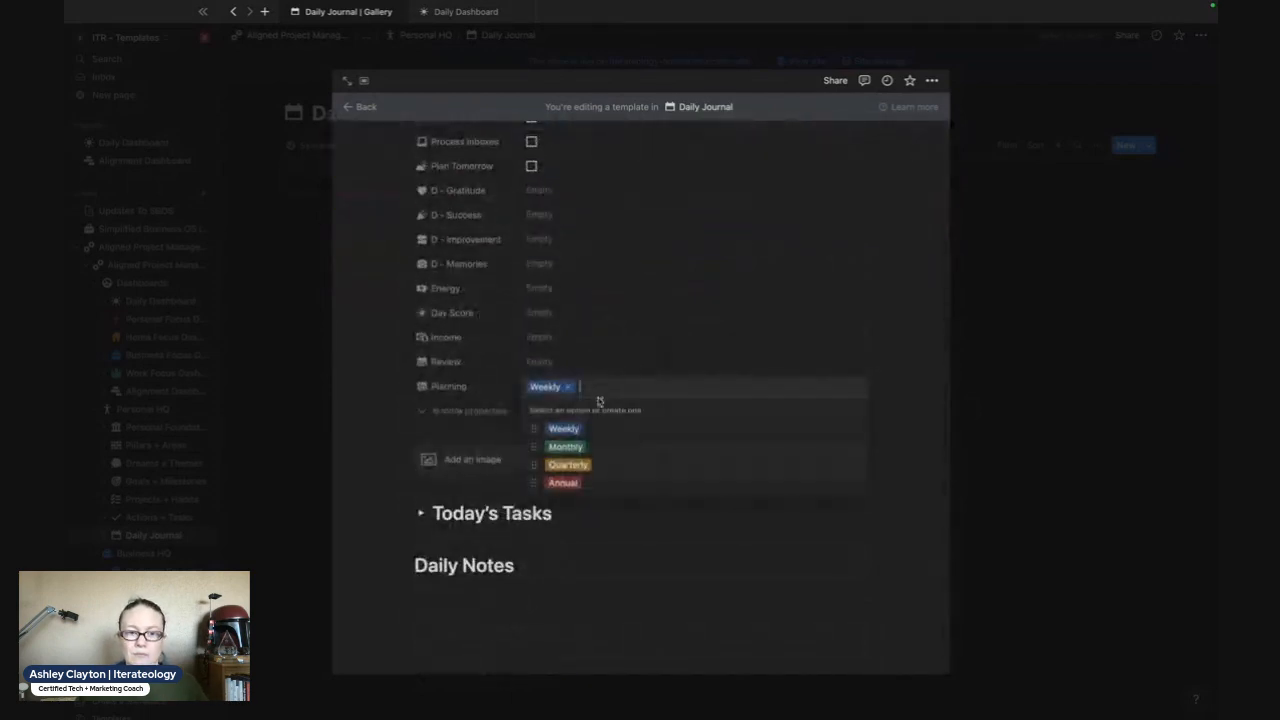
left_click(568, 387)
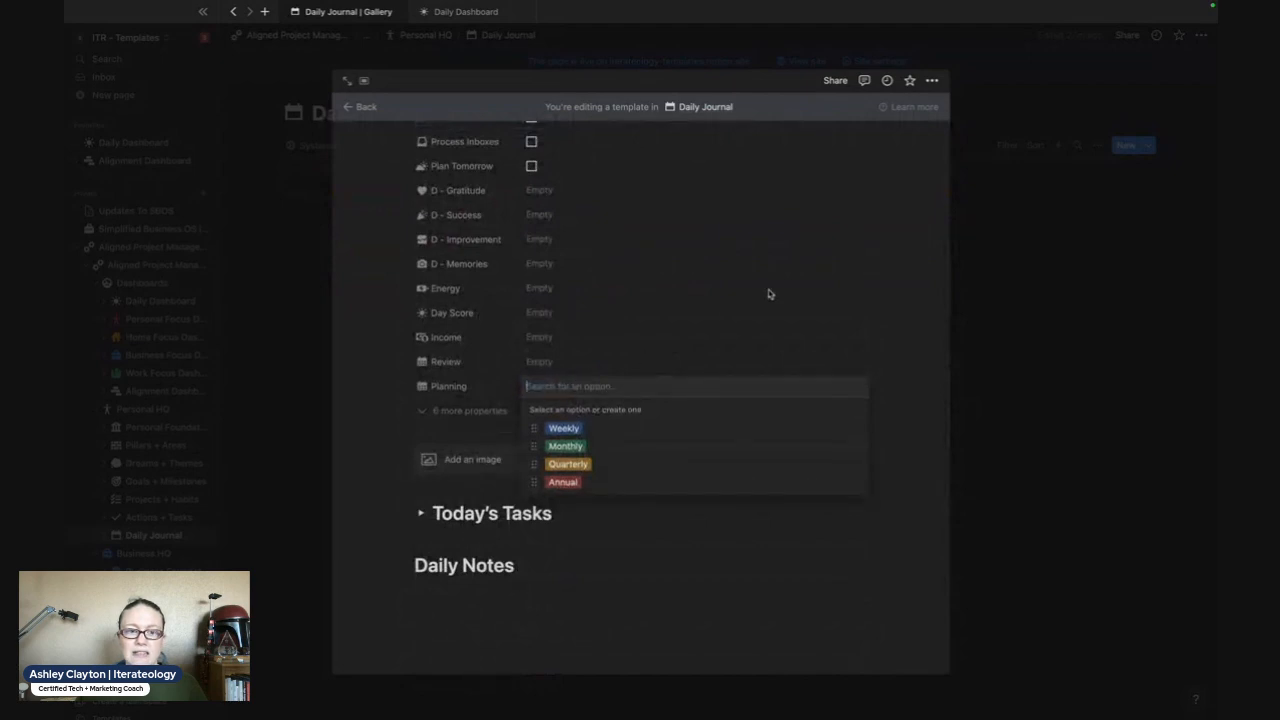
left_click(769, 293)
scroll(769, 293, "up", 5)
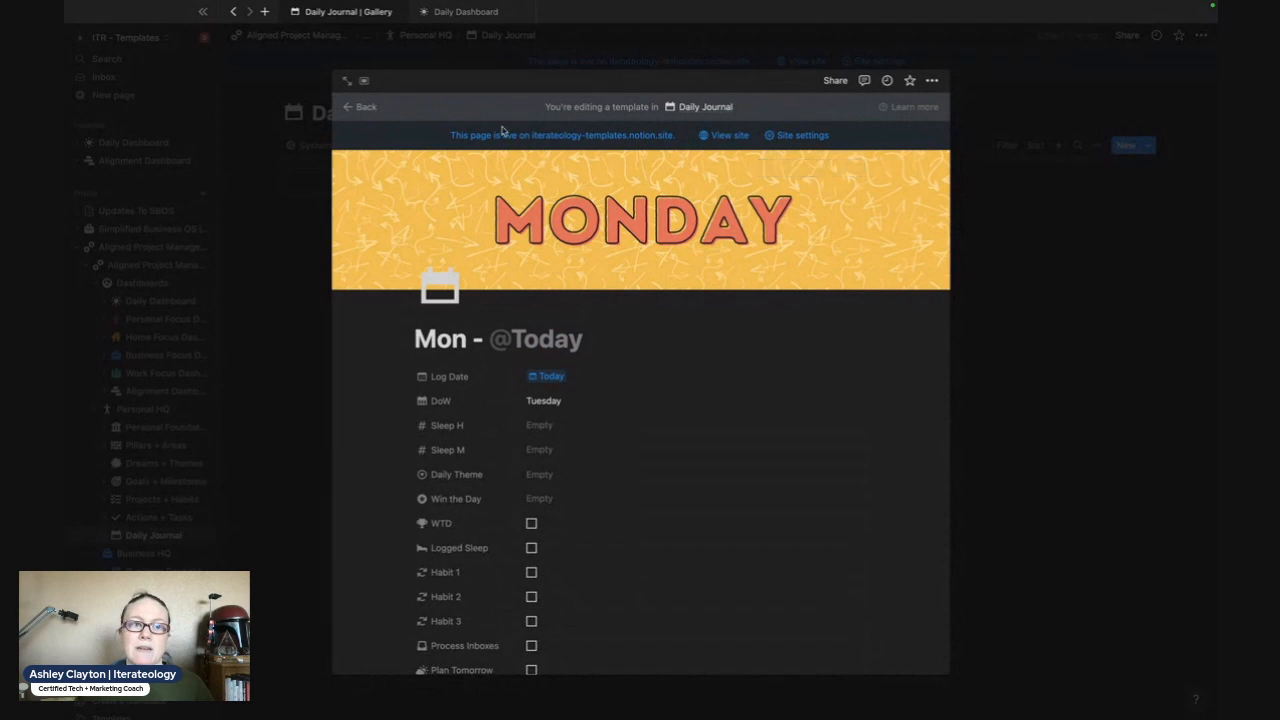
- Leave the Monday template and check the template list of the Daily Journal database
left_click(358, 107)
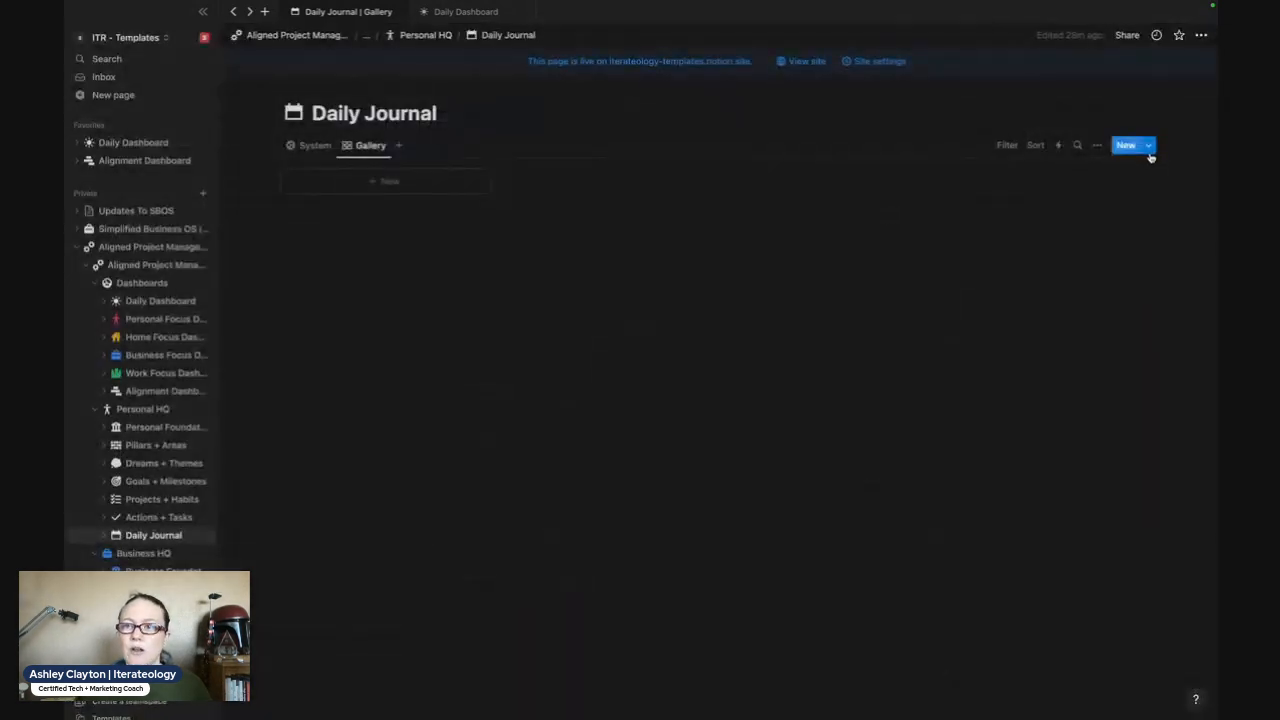
left_click(1149, 148)
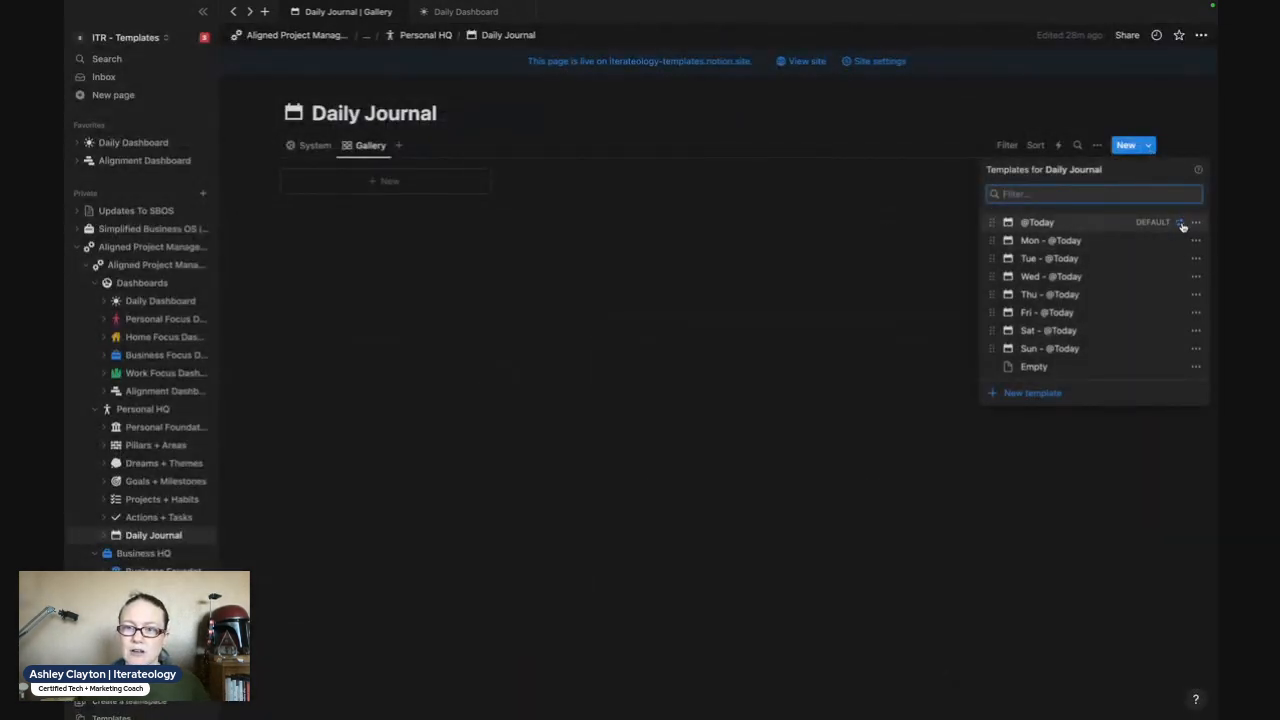
left_click(857, 271)
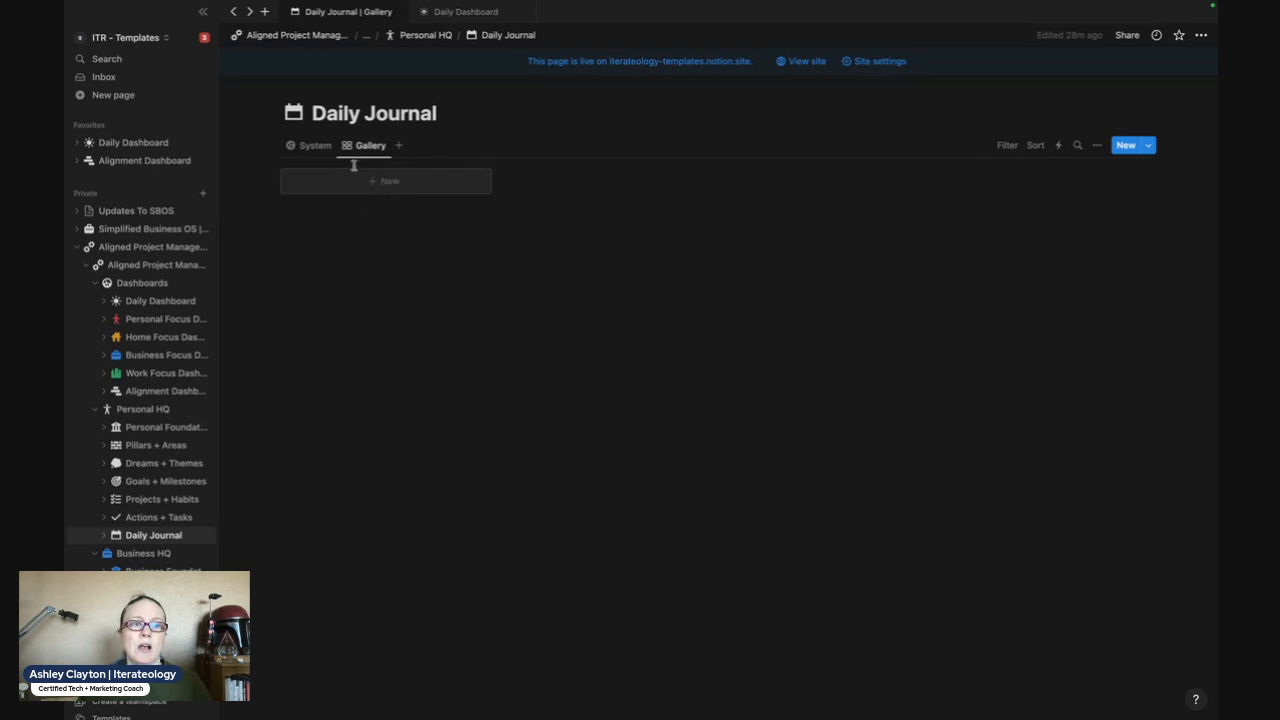
left_click(312, 149)
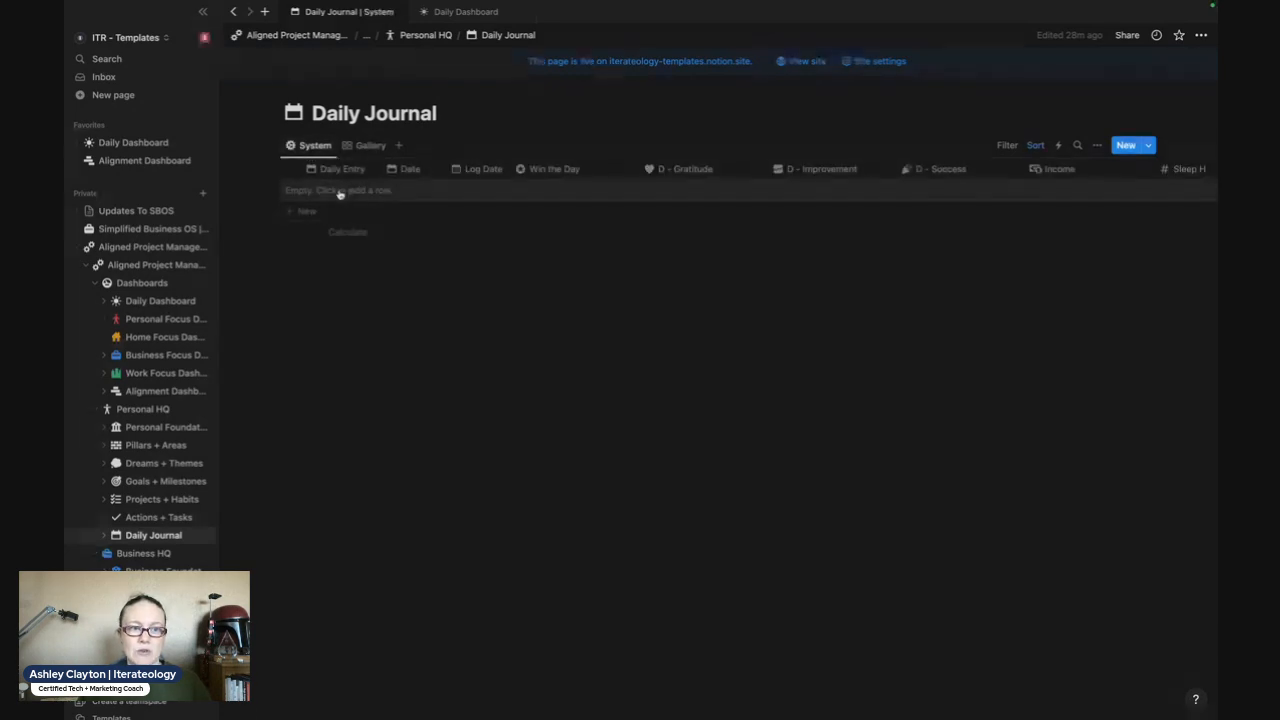
left_click(337, 192)
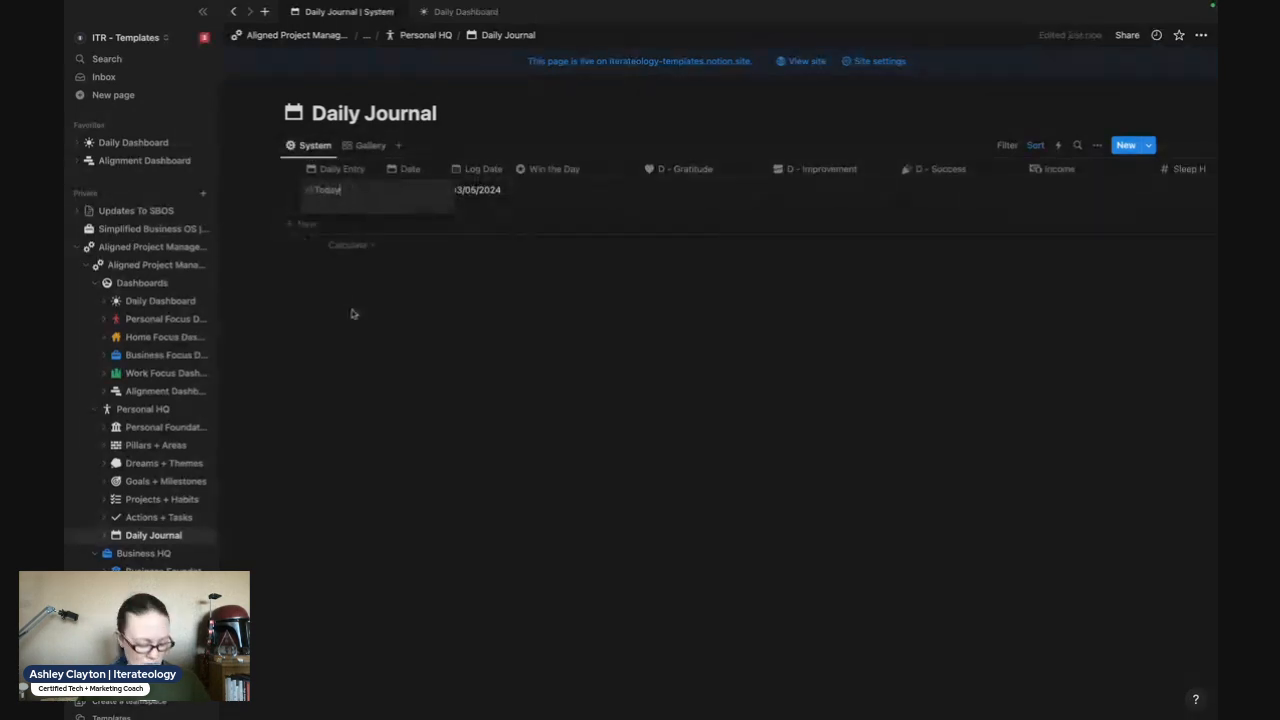
key("super+z")
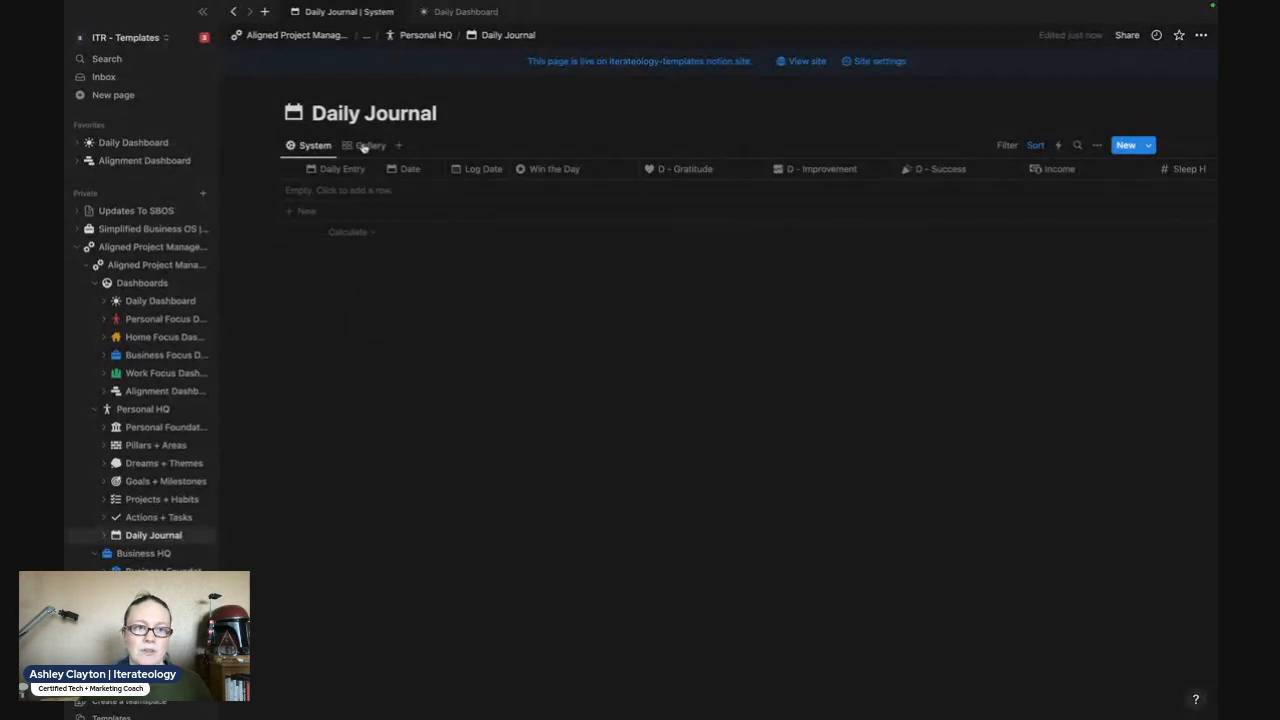
- Create a new journal entry from the Gallery view of the Daily Journal and view its properties
left_click(365, 146)
left_click(390, 182)
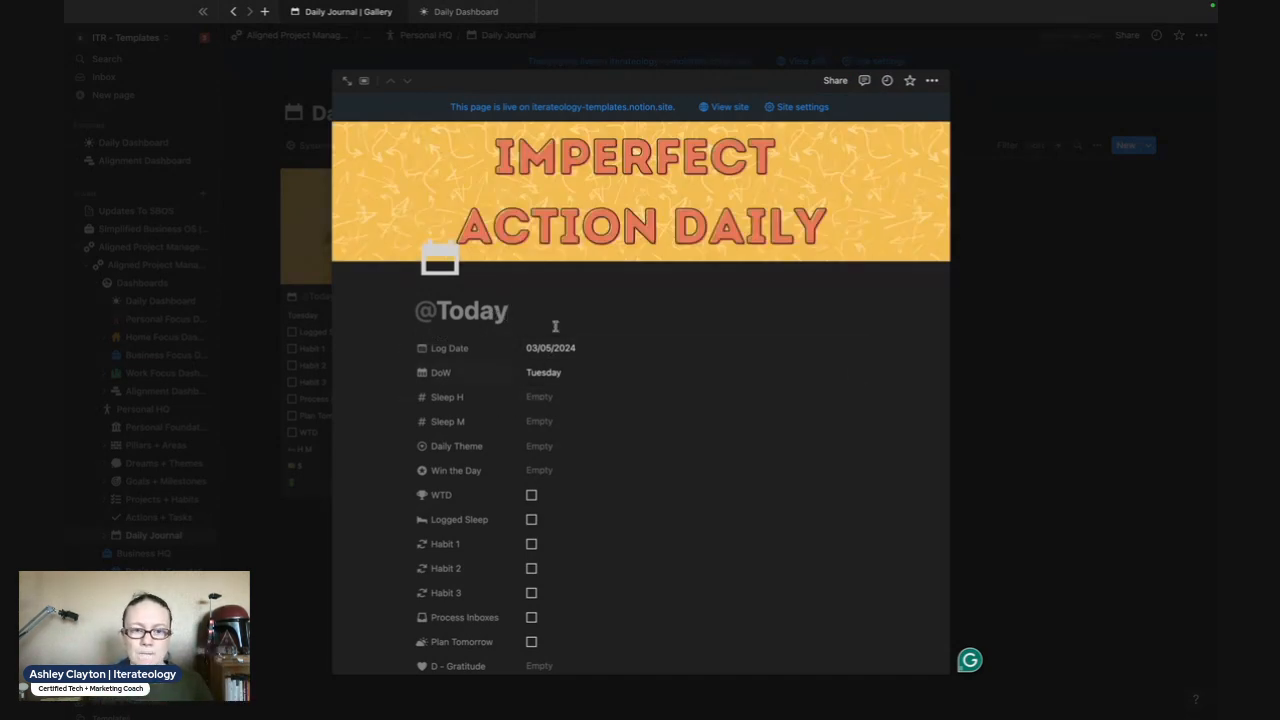
scroll(603, 399, "down", 2)
scroll(603, 399, "down", 3)
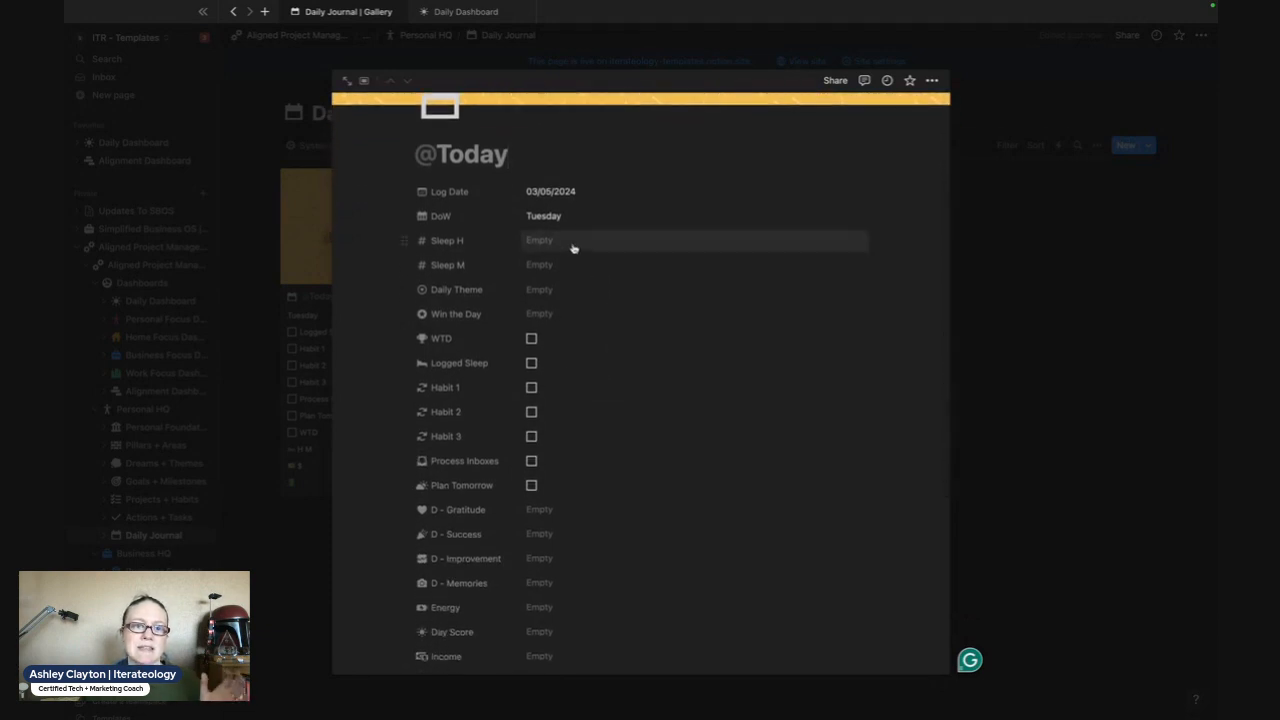
left_click(546, 293)
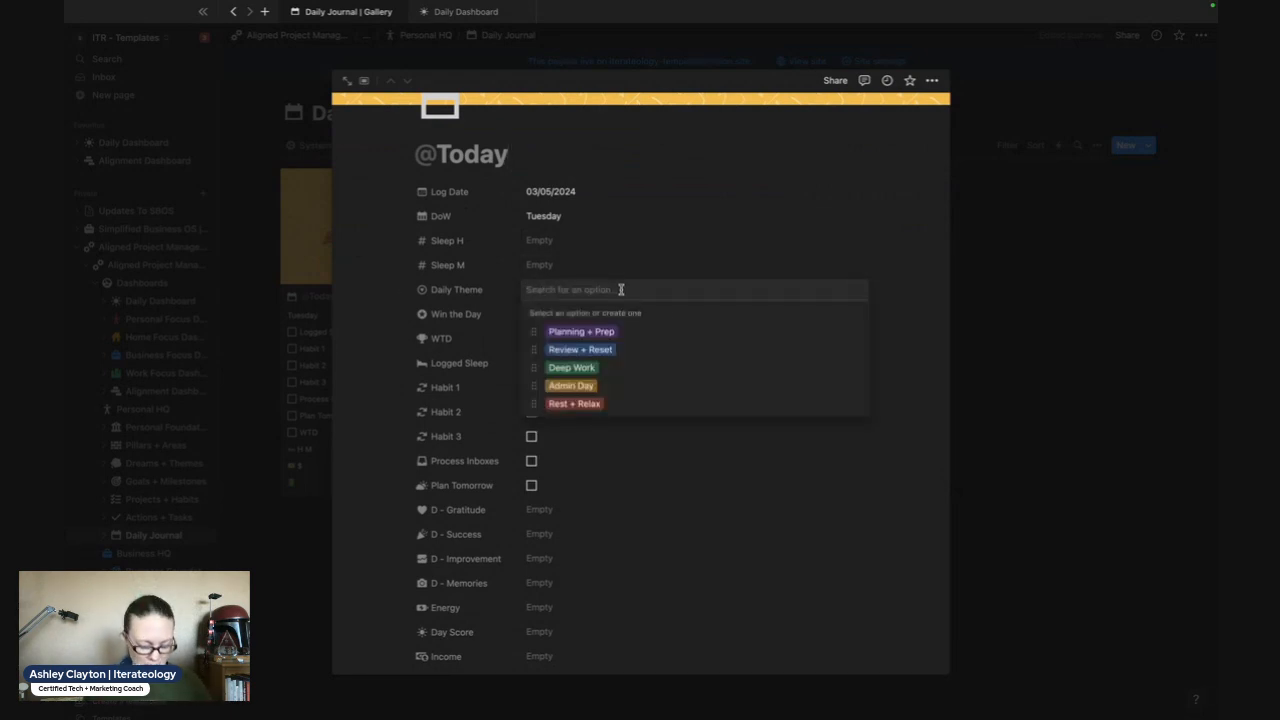
type("Add New")
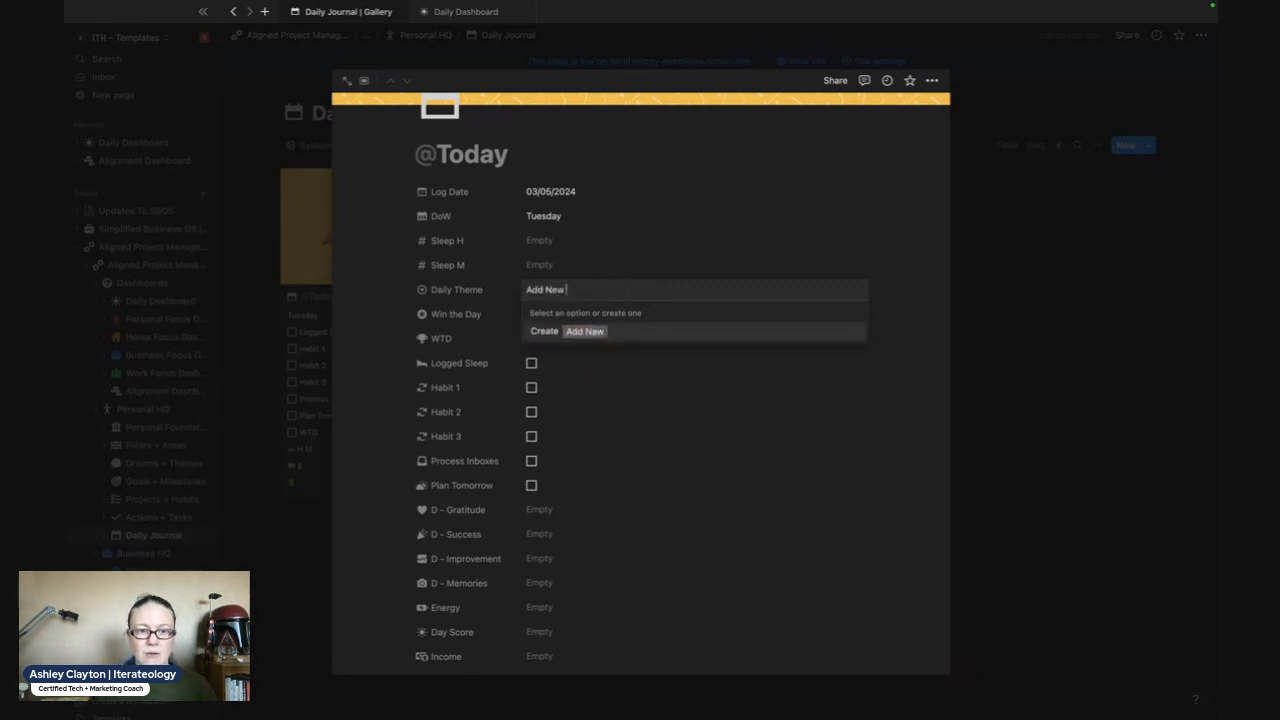
type(" Option")
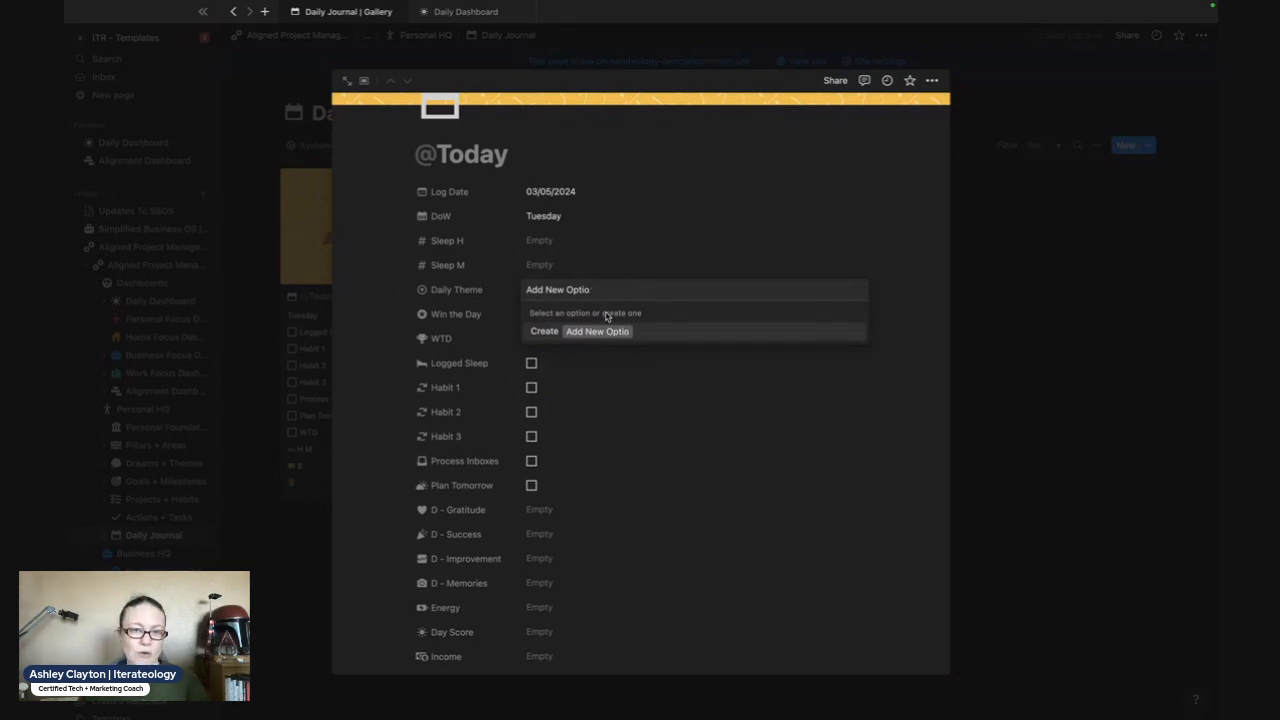
key("BackSpace")
key("BackSpace")
key("BackSpace")
key("BackSpace")
key("BackSpace")
key("BackSpace")
key("BackSpace")
key("BackSpace")
key("BackSpace")
key("BackSpace")
key("BackSpace")
key("BackSpace")
key("BackSpace")
key("BackSpace")
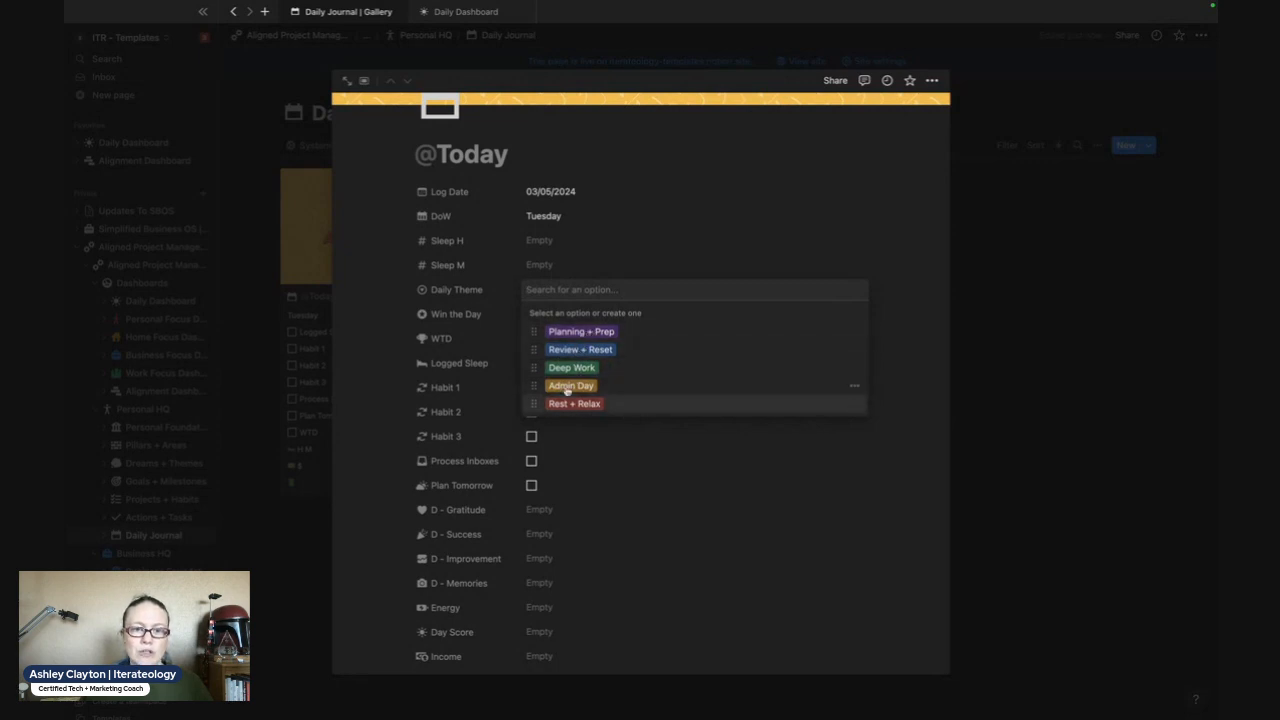
left_click(392, 366)
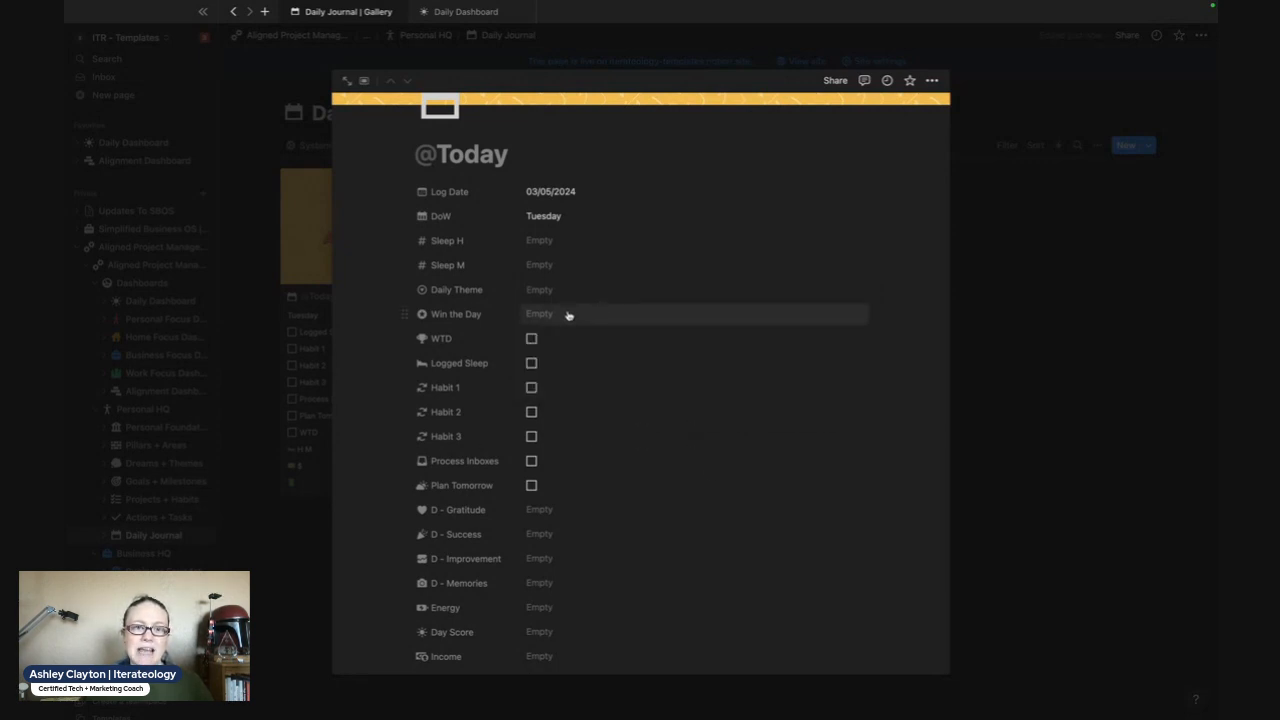
- Move the WTD property below Habit 3 in the entry's property list
left_click(567, 313)
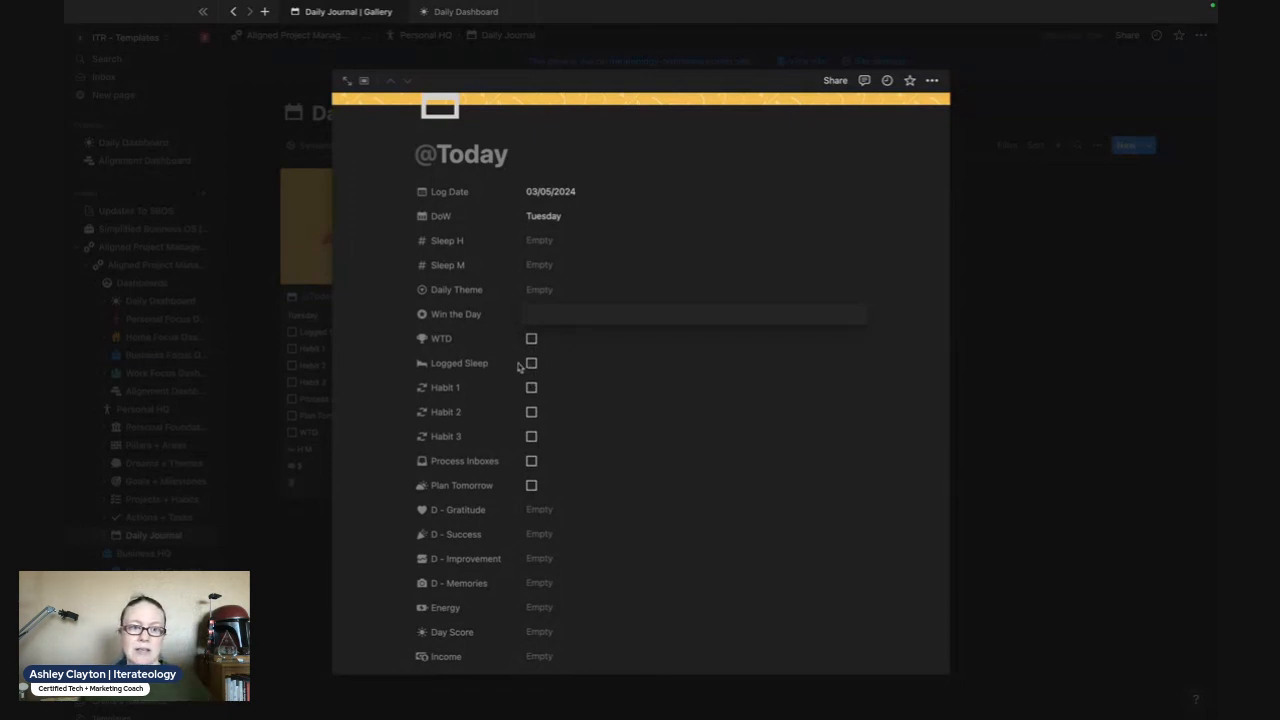
left_click(460, 369)
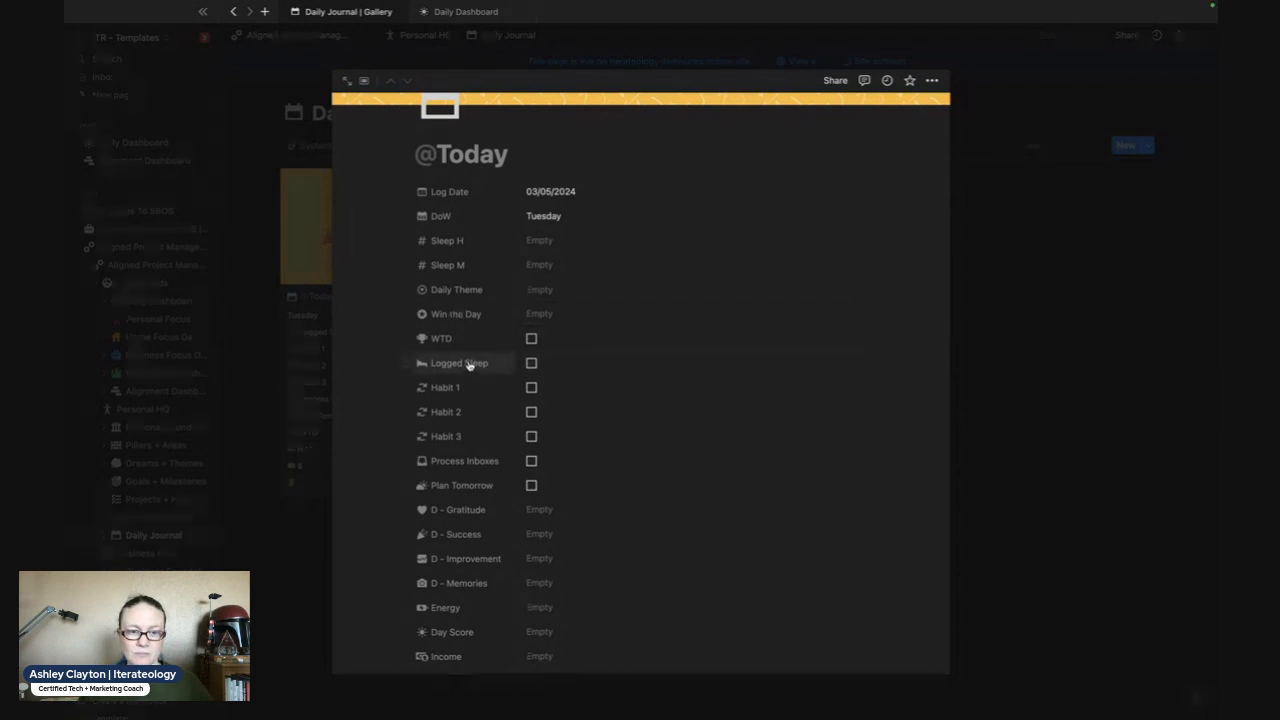
left_click_drag(404, 337, 405, 437)
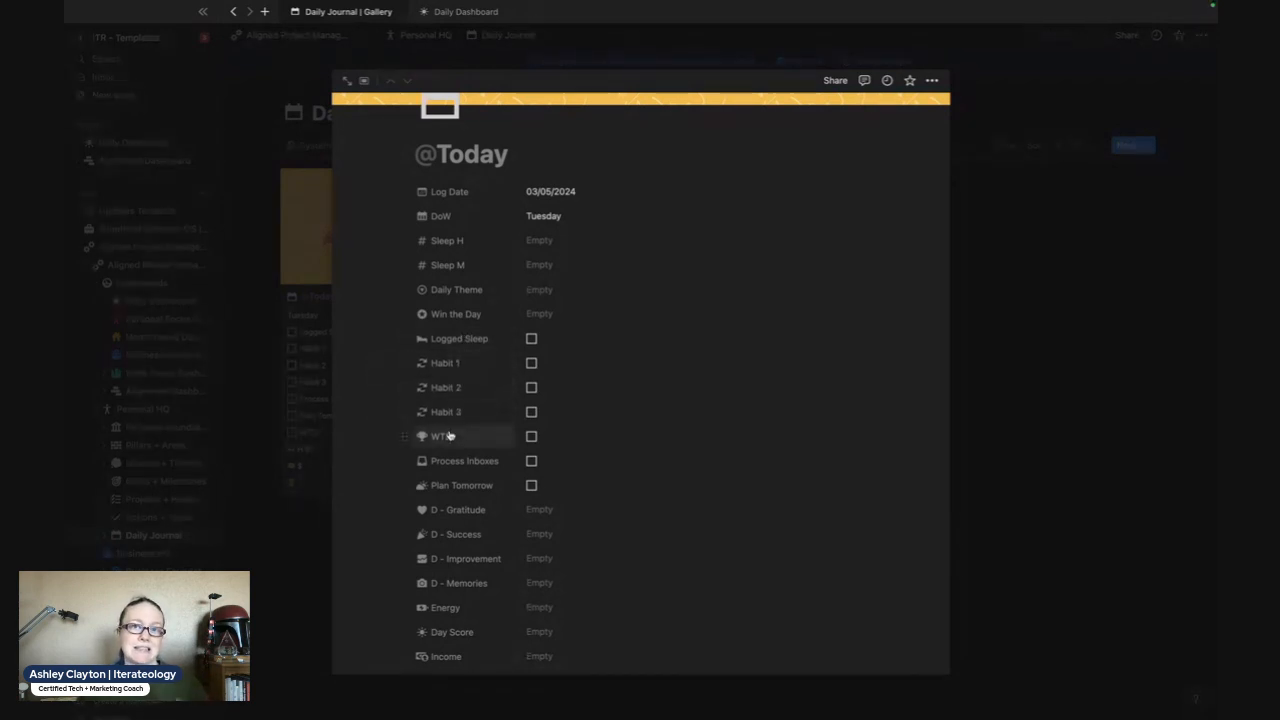
- Rename the Habit 1 checkbox property as Bible Study
left_click(429, 364)
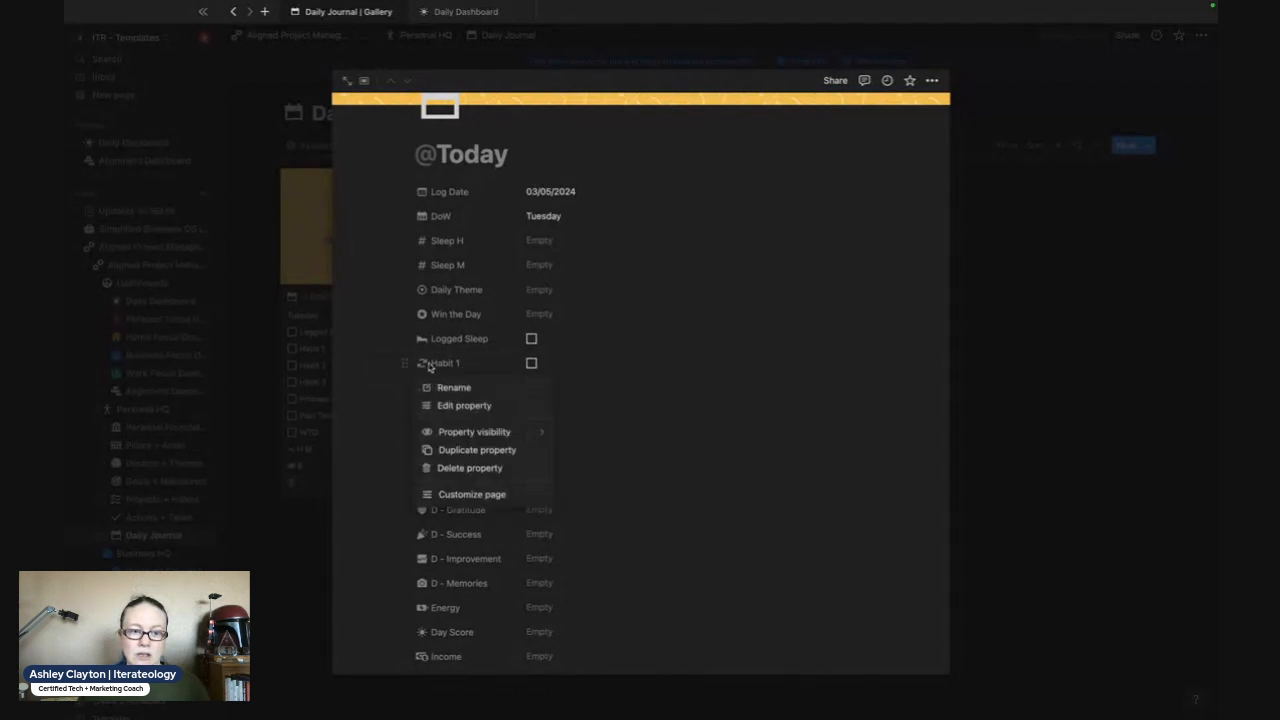
left_click(448, 406)
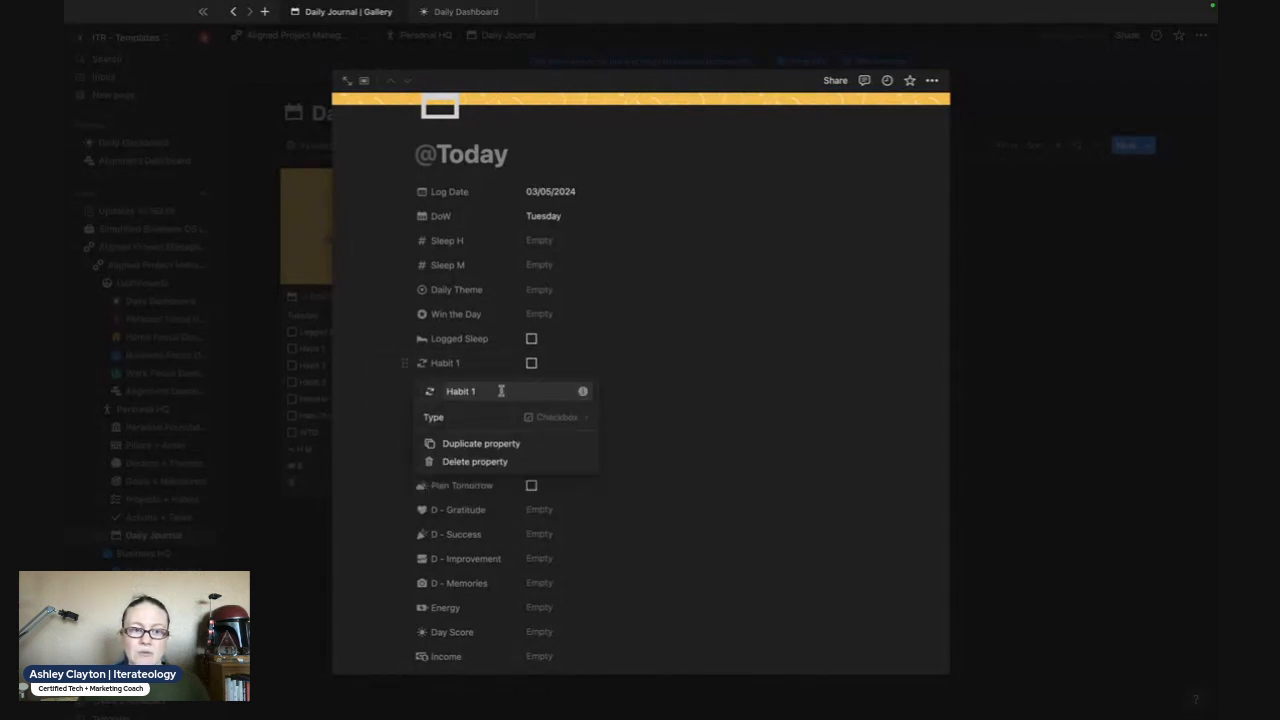
type("bib")
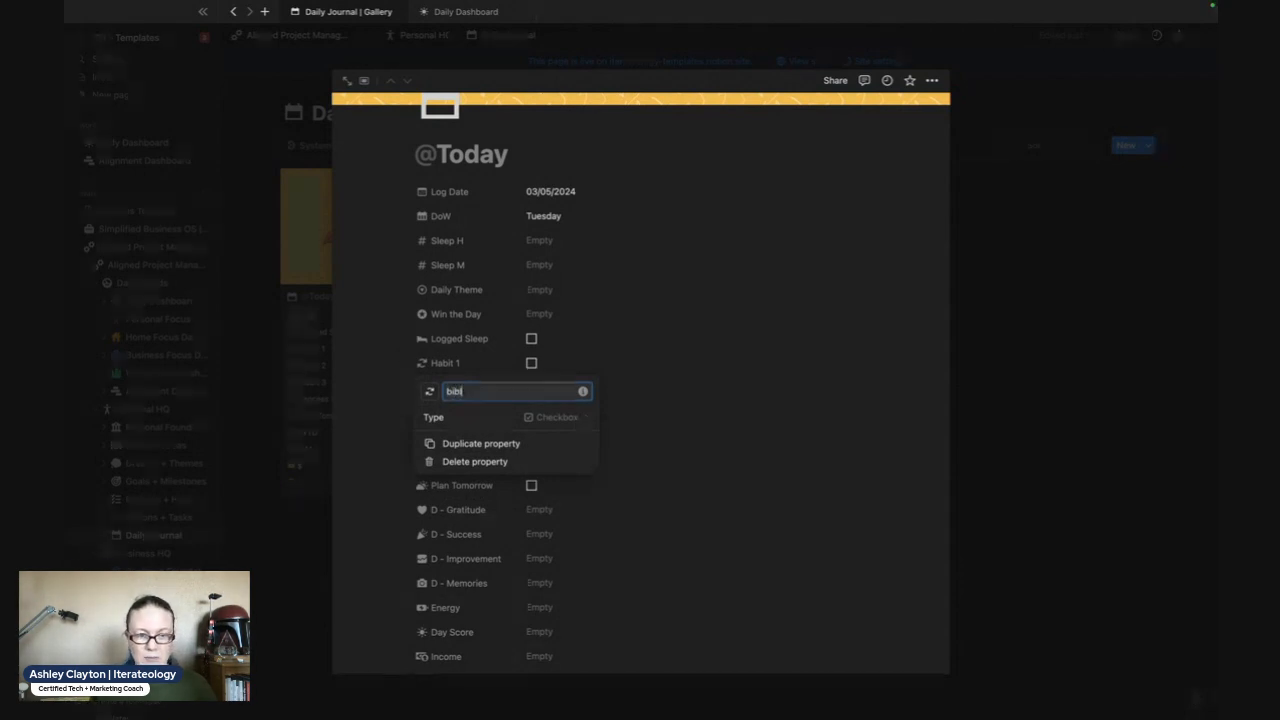
key("BackSpace")
key("BackSpace")
key("BackSpace")
type("BI")
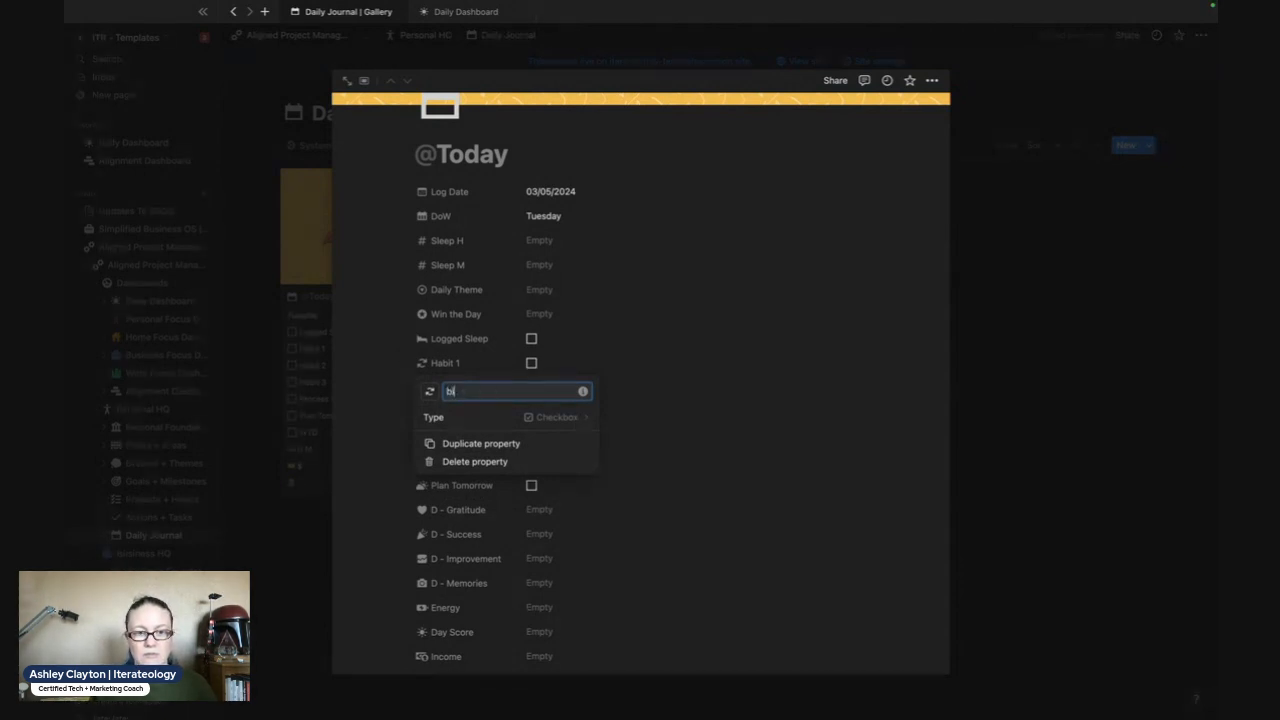
key("BackSpace")
key("BackSpace")
type("Bible Study")
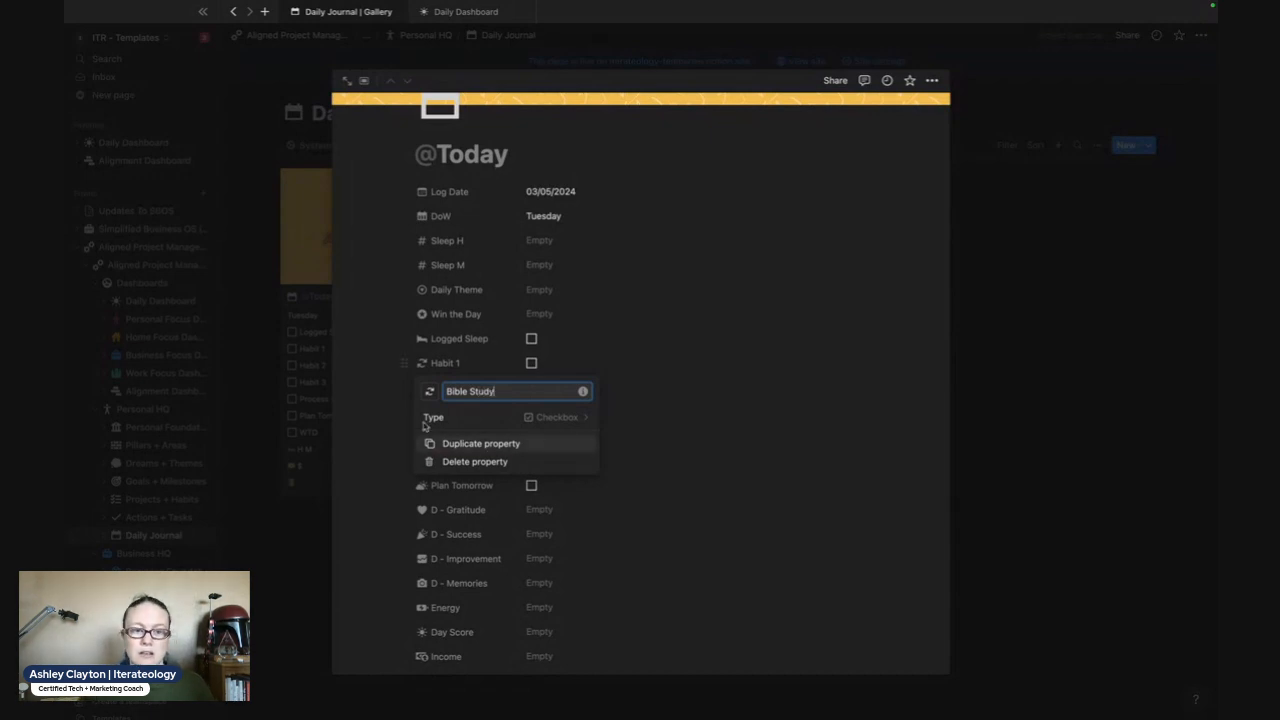
- Change the icon of the Bible Study property to the church icon
left_click(430, 392)
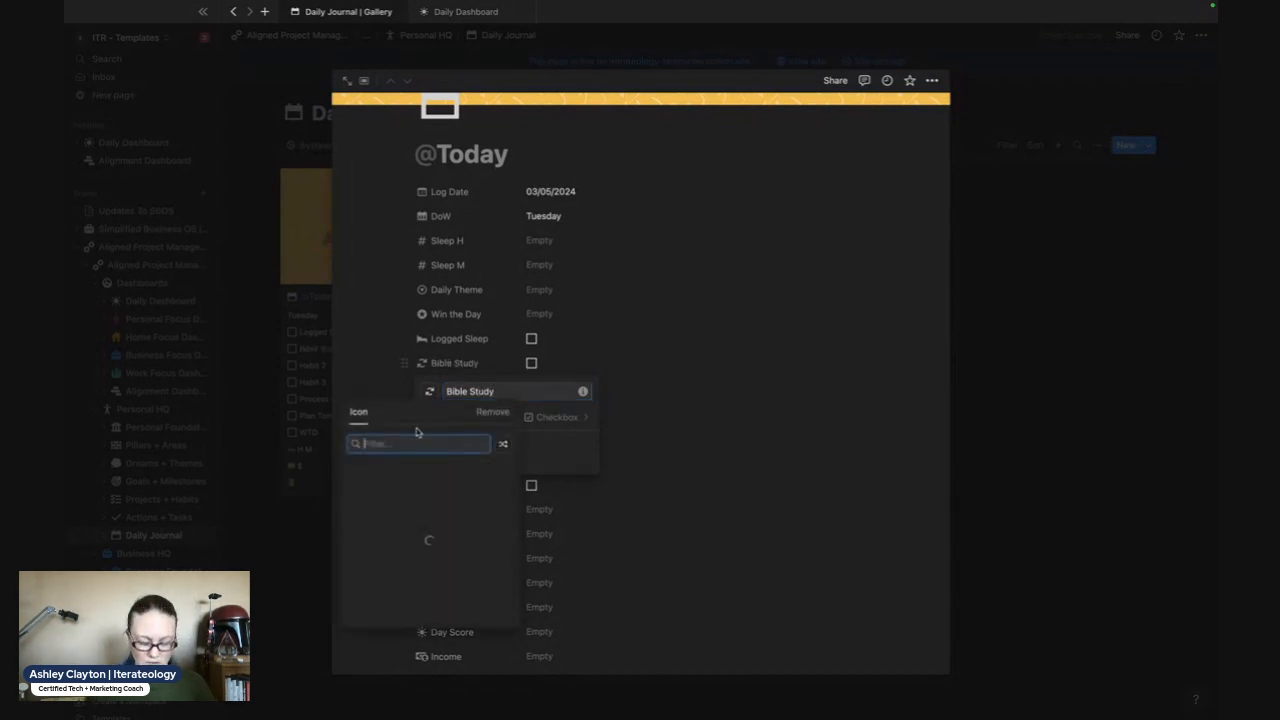
type("bible")
key("BackSpace")
key("BackSpace")
key("BackSpace")
key("BackSpace")
key("BackSpace")
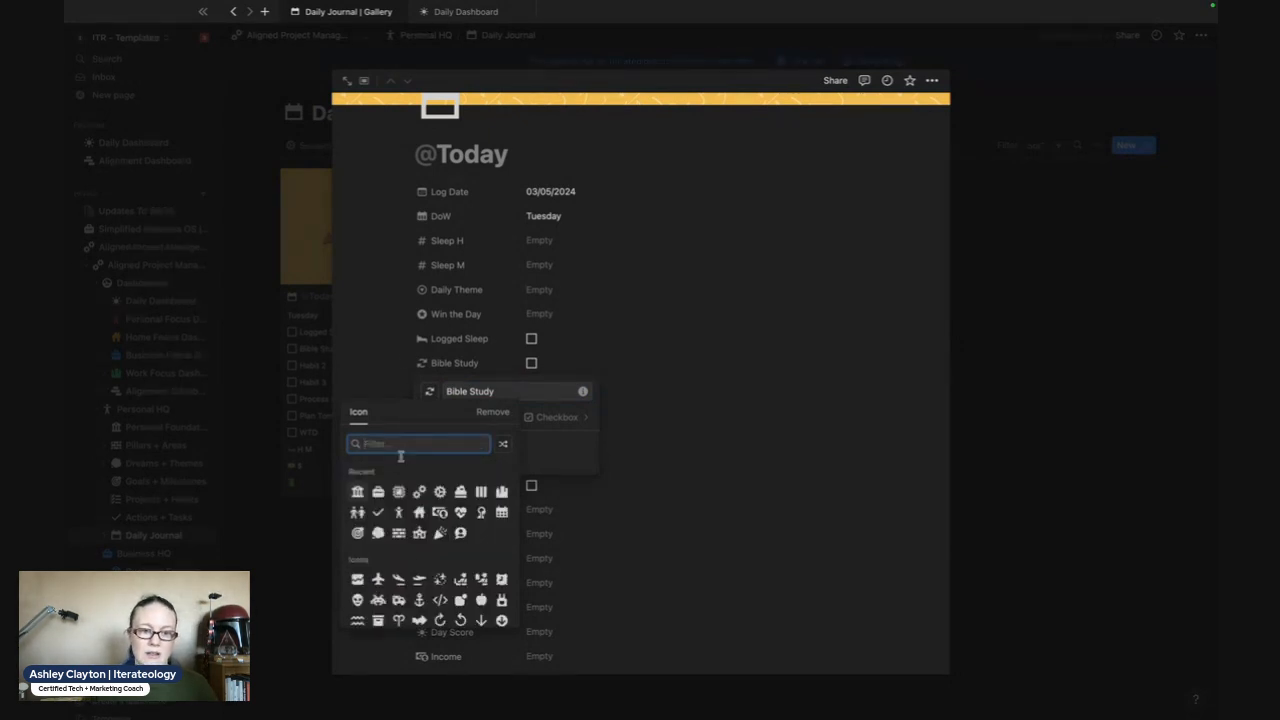
left_click(420, 534)
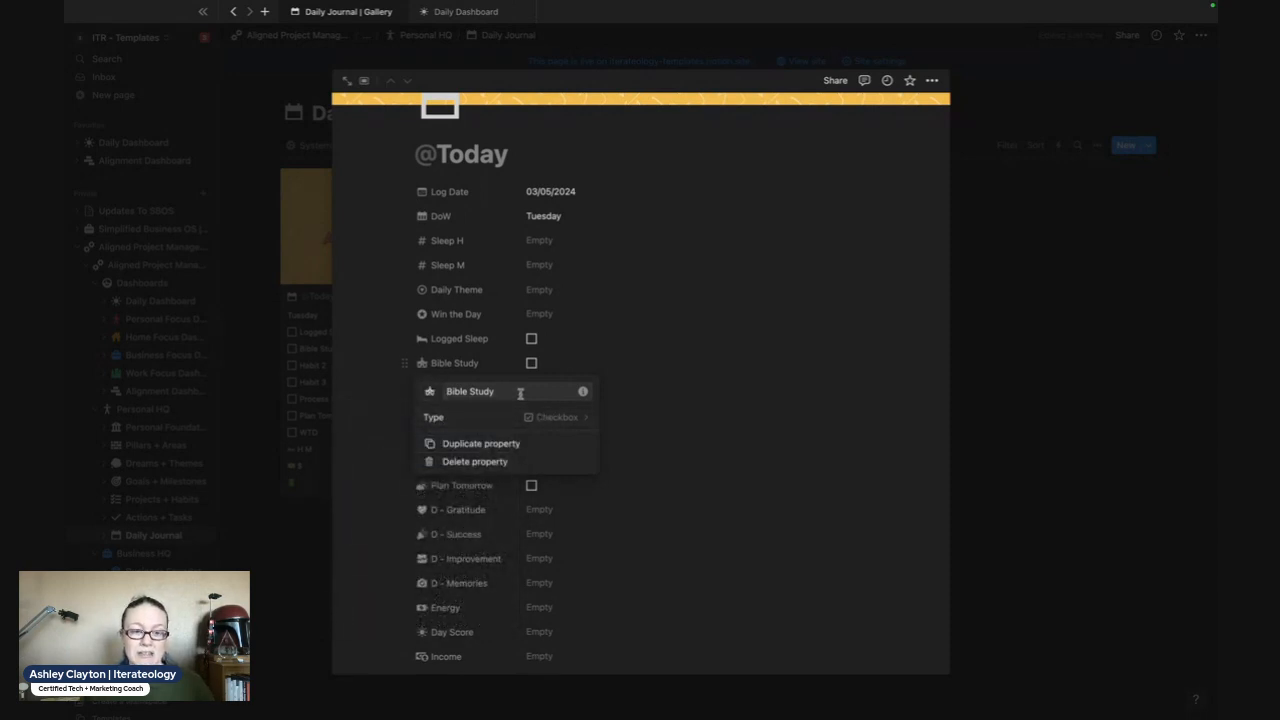
left_click(394, 411)
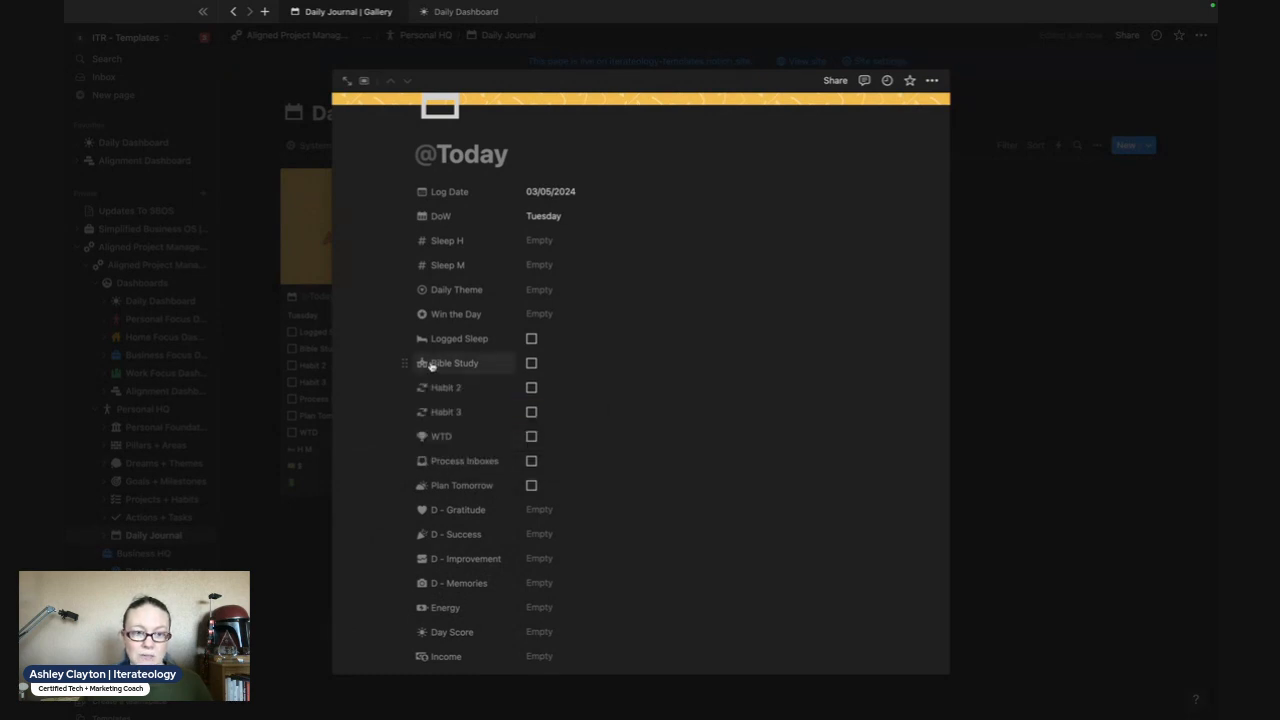
- Set the icon of the Bible Study property back to arrows clockwise
left_click(424, 363)
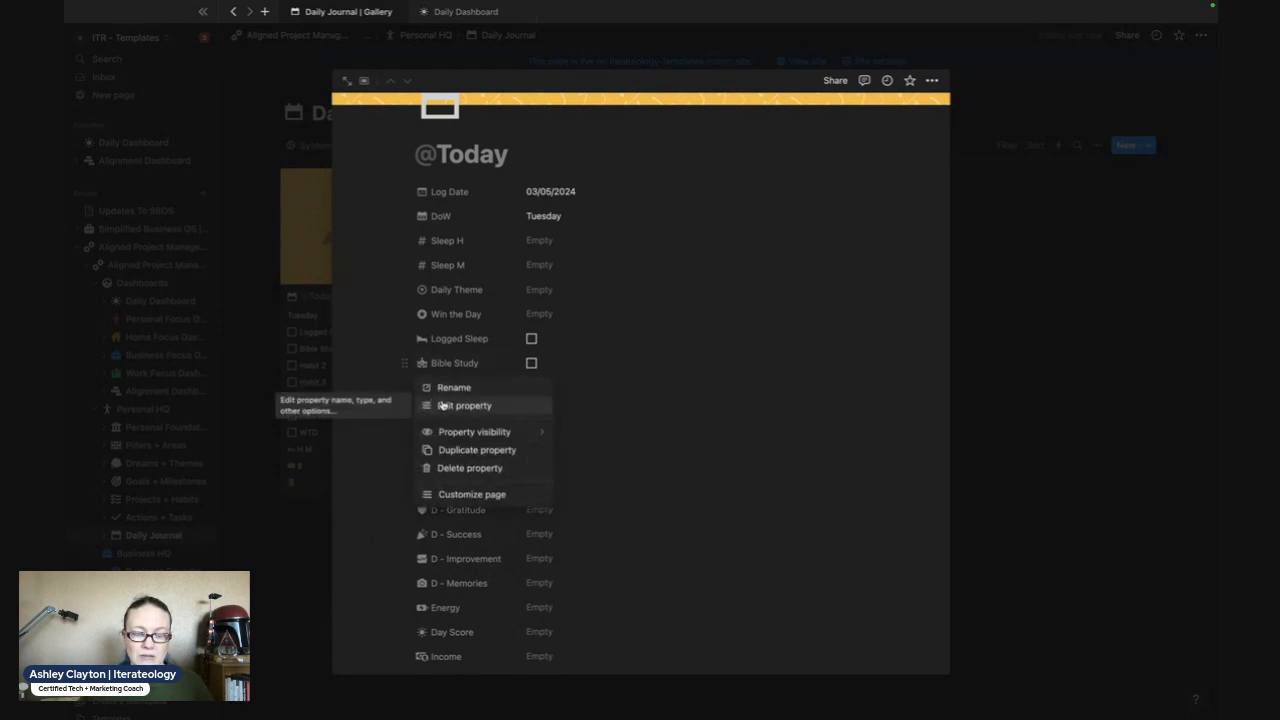
left_click(442, 405)
left_click(430, 393)
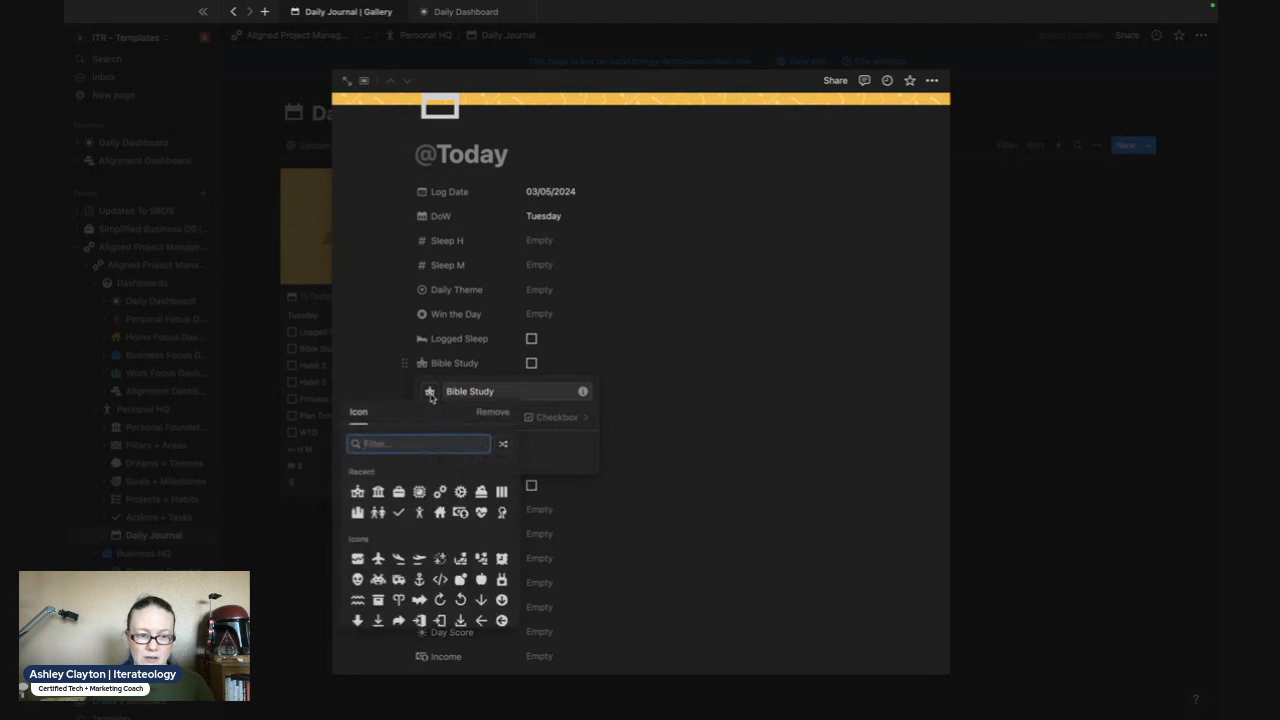
type("arrow")
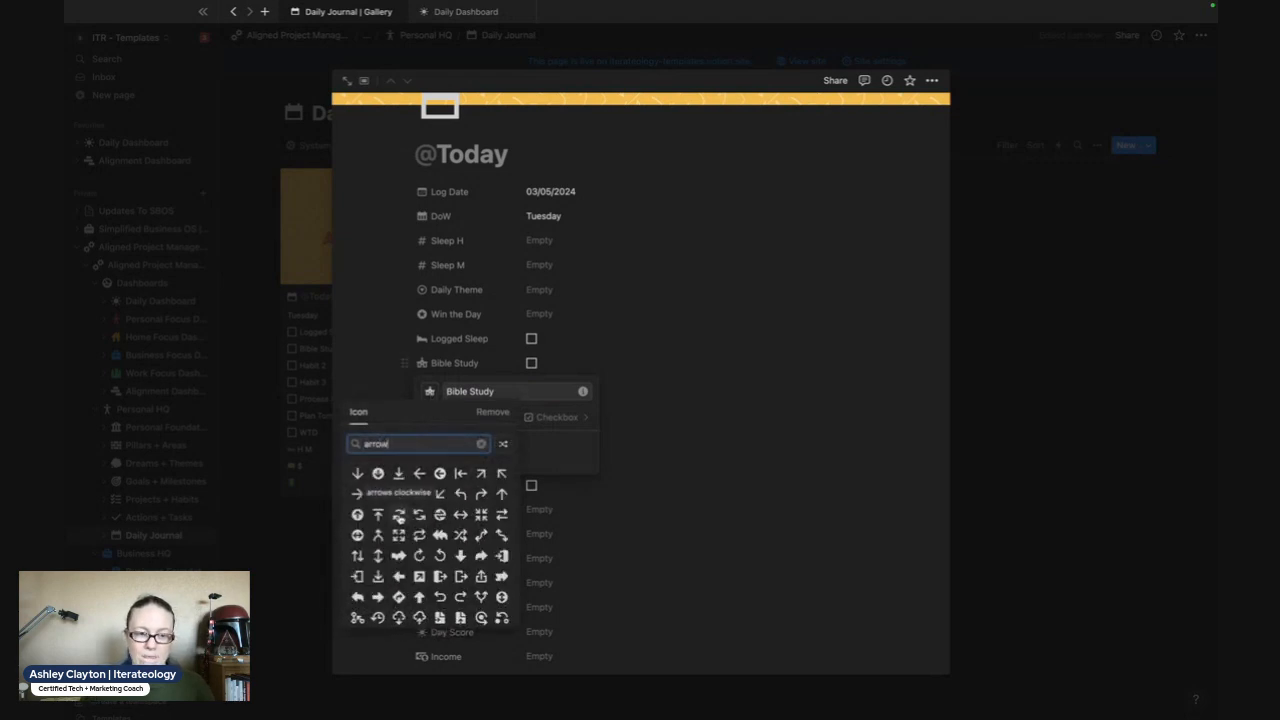
left_click(399, 516)
- Rename the Bible Study property back to Habit 1
triple_click(483, 391)
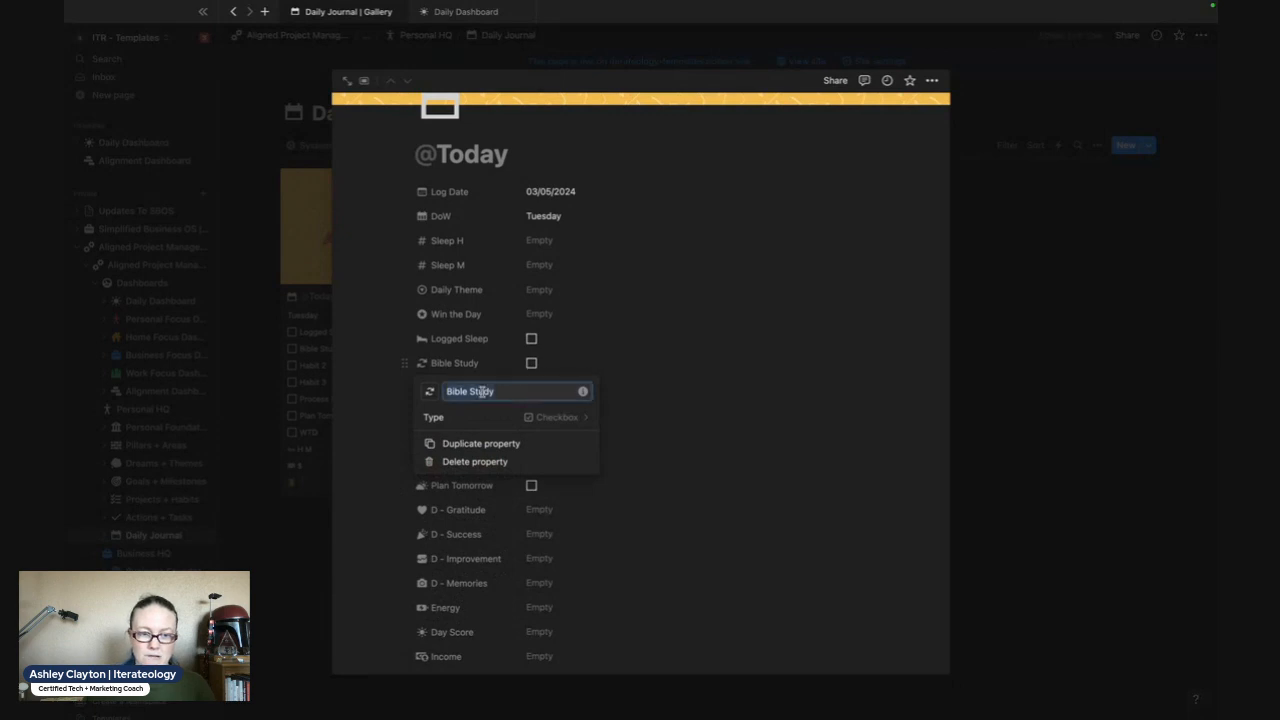
type("HA")
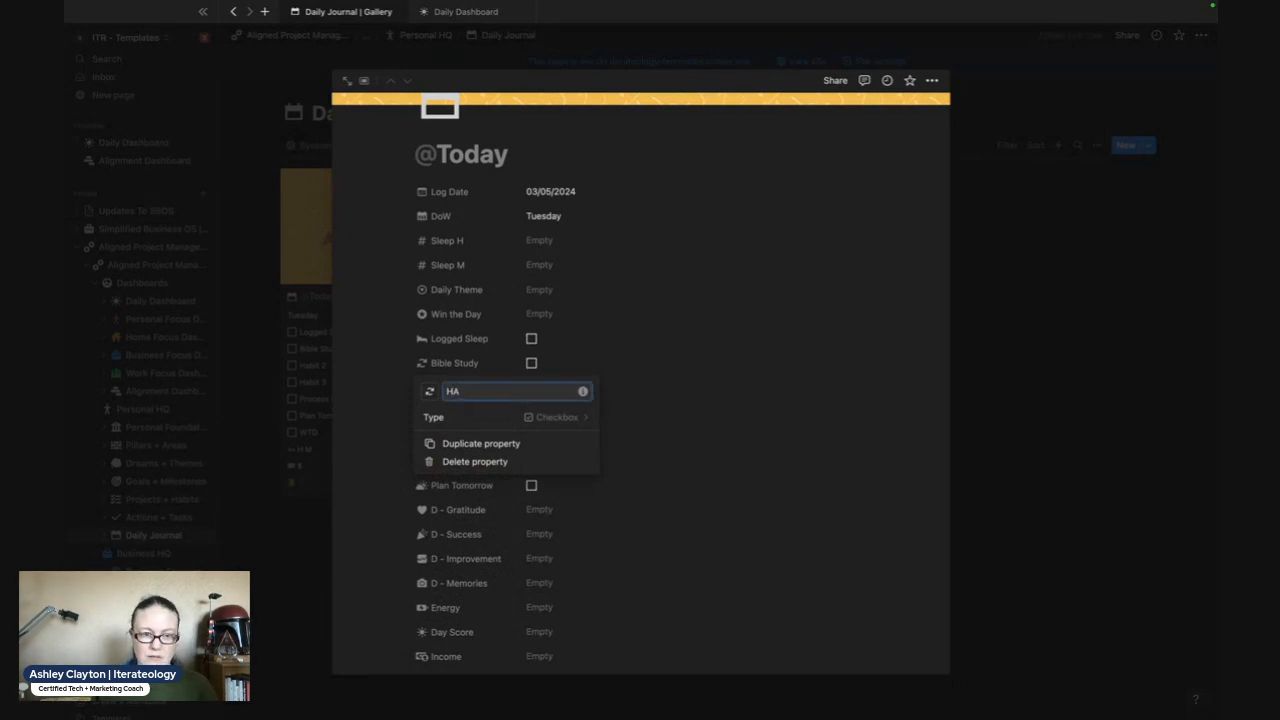
type("bit 1")
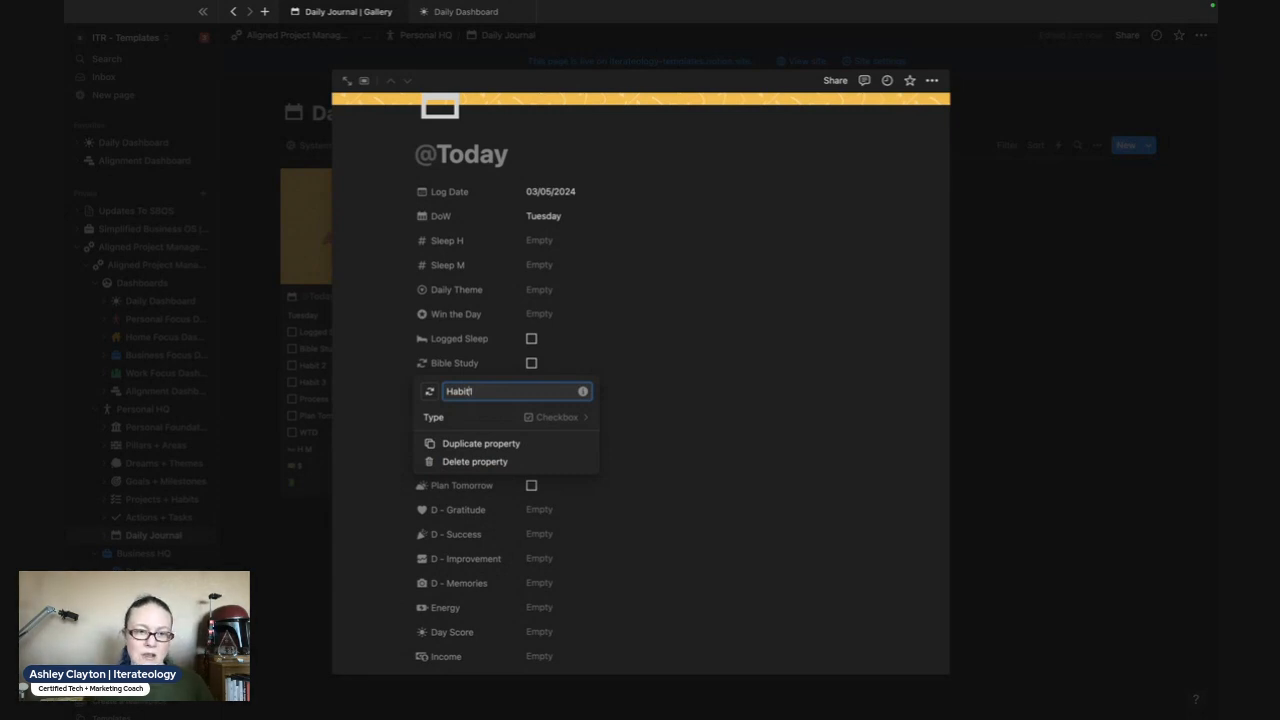
- Apply the Habit 1 property name and close its property editor
left_click(799, 401)
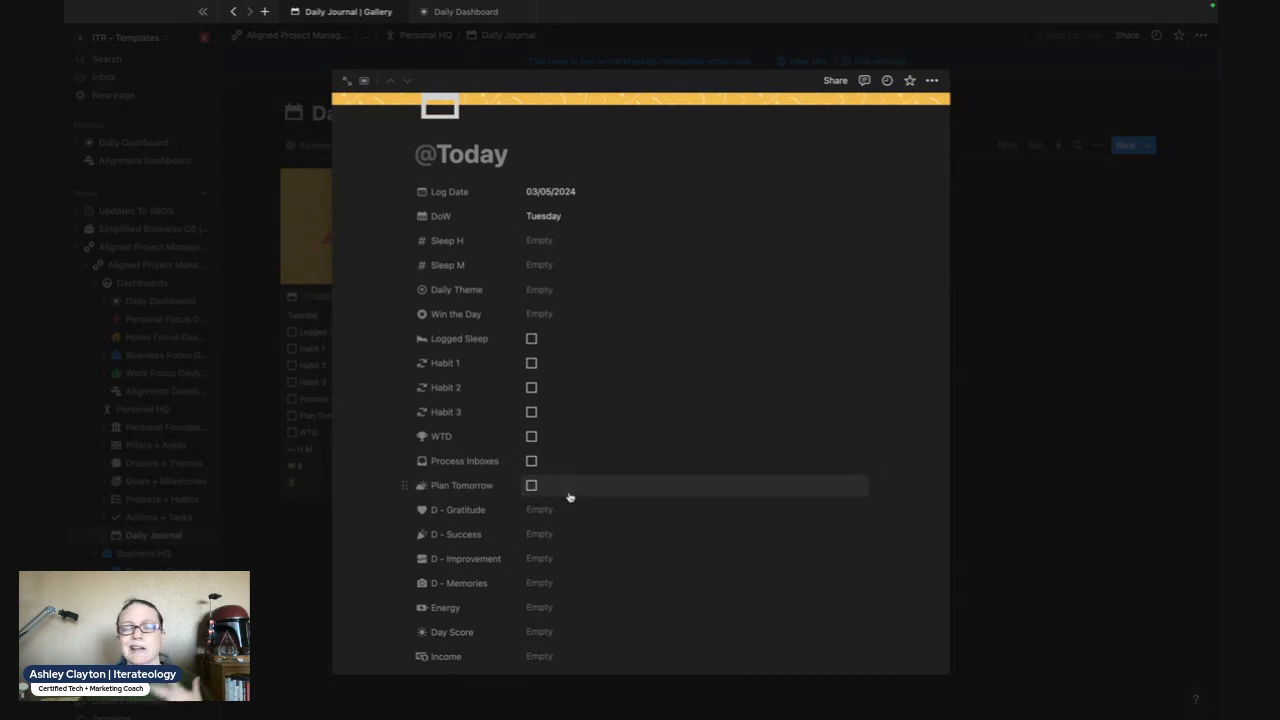
- Show the D - Gratitude, D - Success, D - Improvement and D - Memories text fields of the daily entry, leaving them empty
scroll(519, 514, "down", 1)
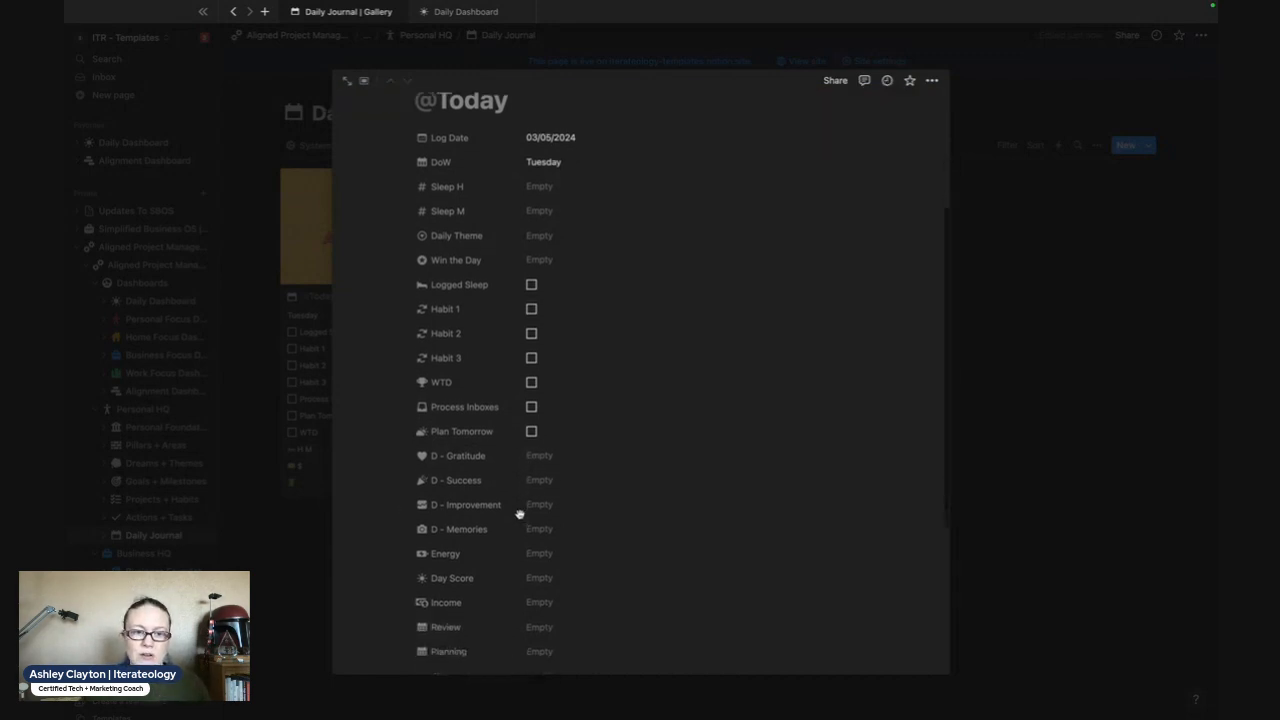
scroll(519, 514, "down", 2)
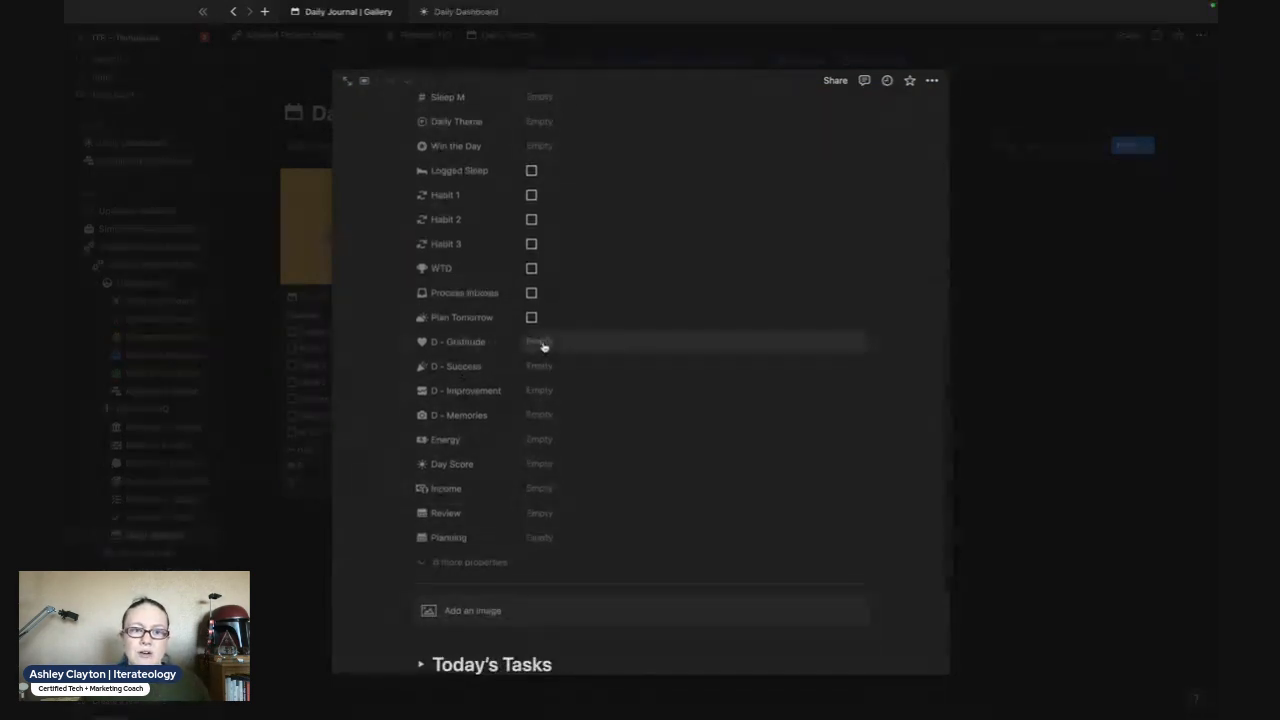
left_click(541, 343)
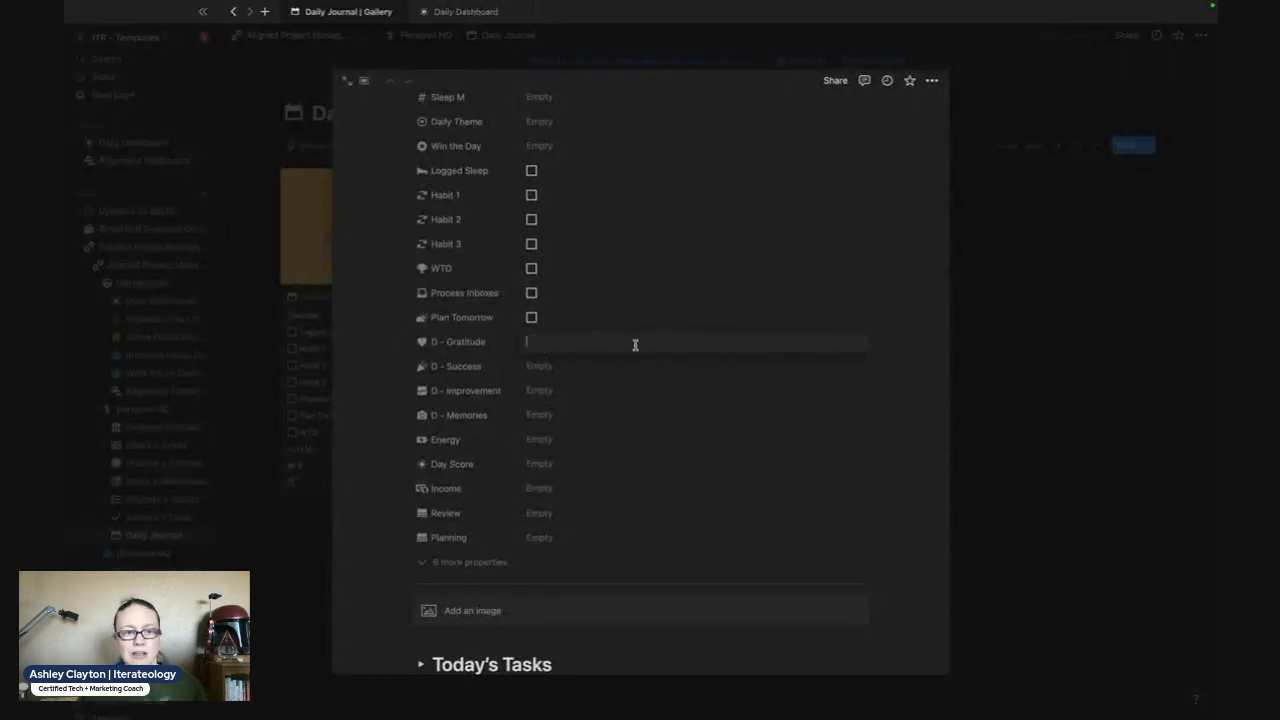
left_click(545, 366)
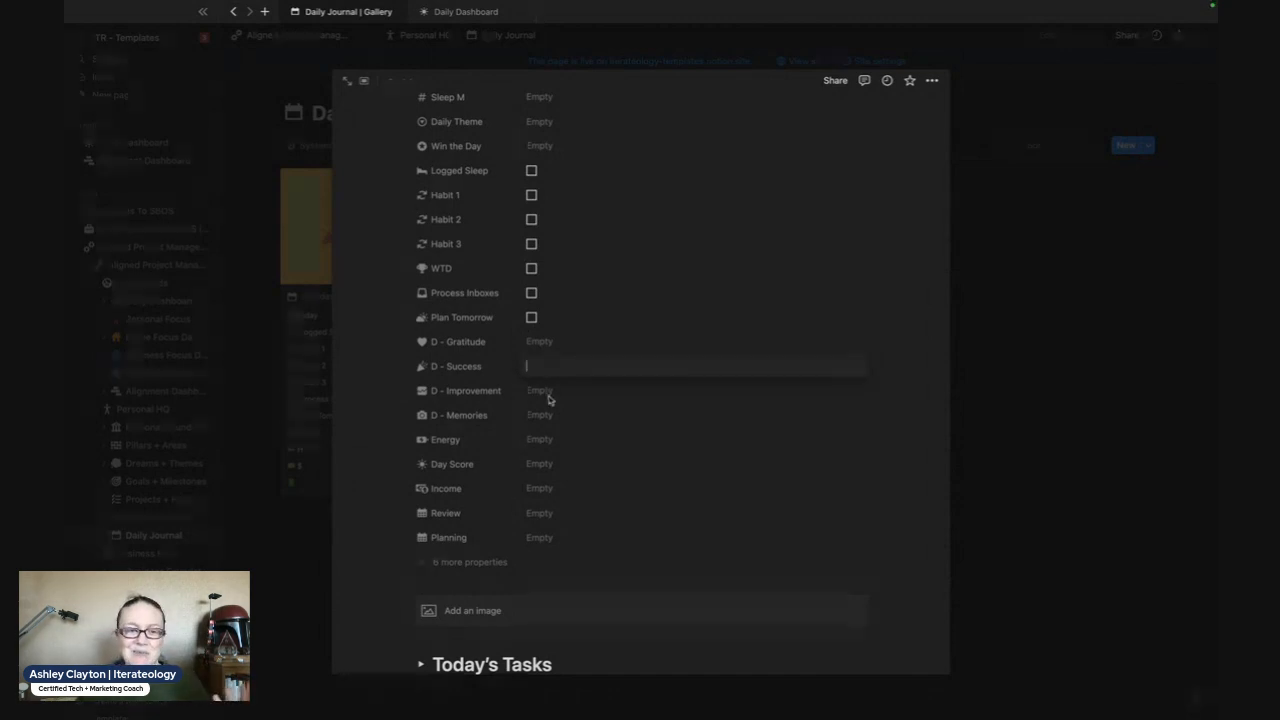
left_click(537, 397)
left_click(536, 394)
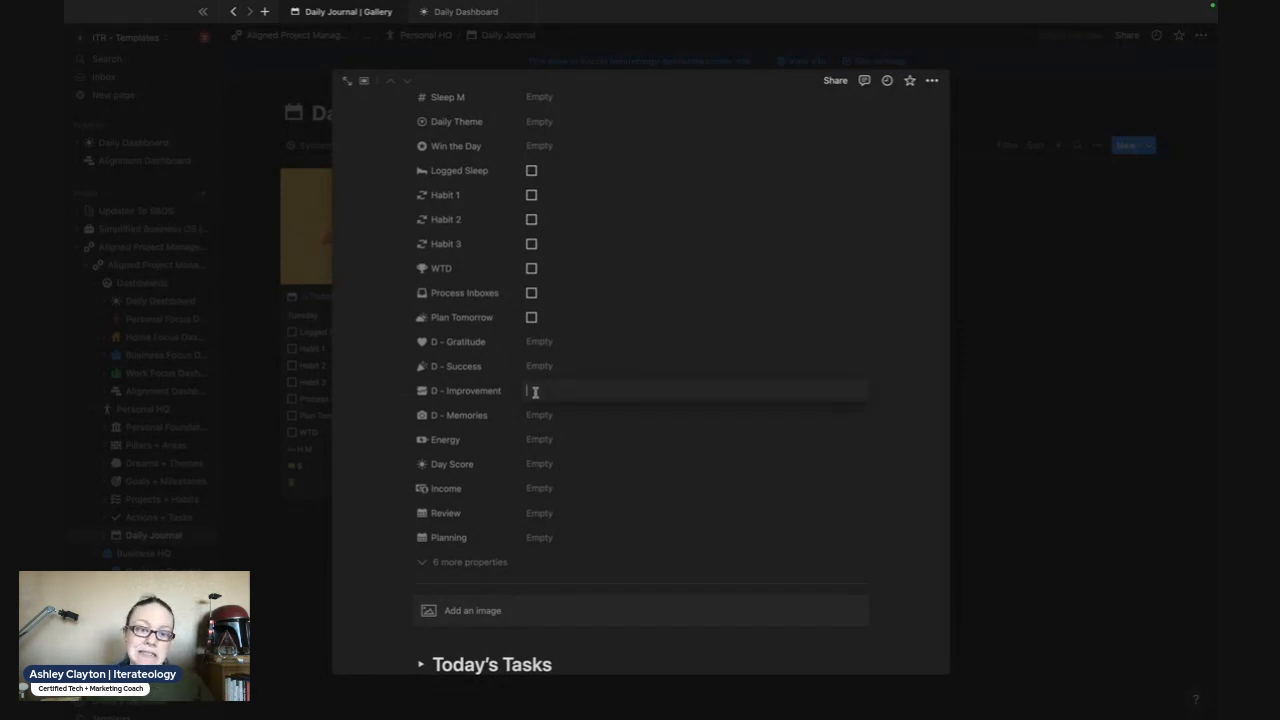
left_click(540, 418)
left_click(540, 416)
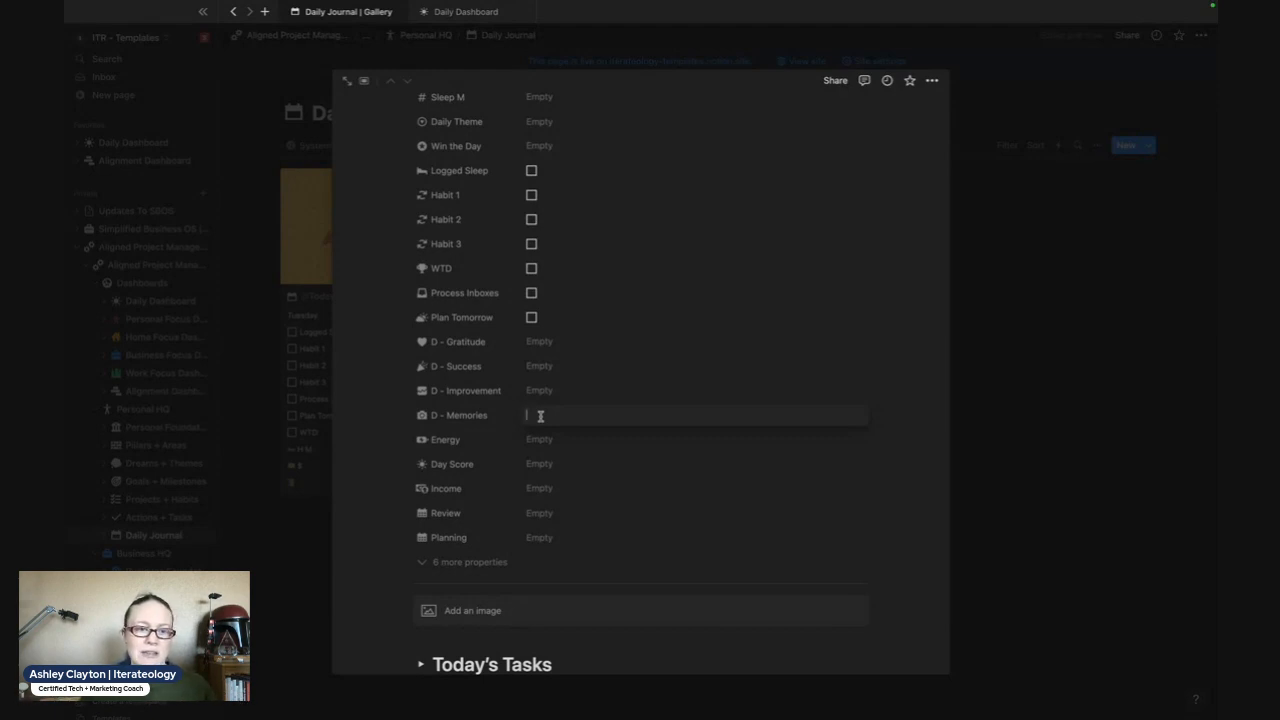
key("Escape")
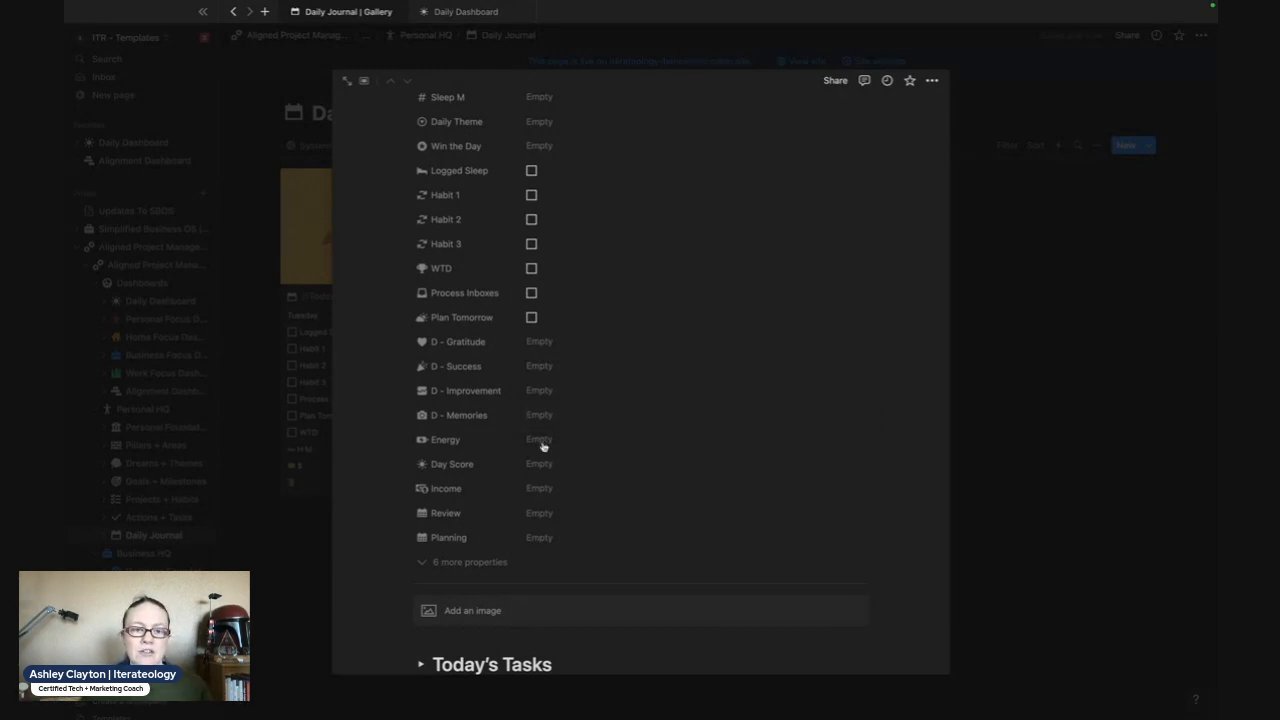
- Show the Energy, Day Score and Income fields of the daily entry without entering values
left_click(542, 446)
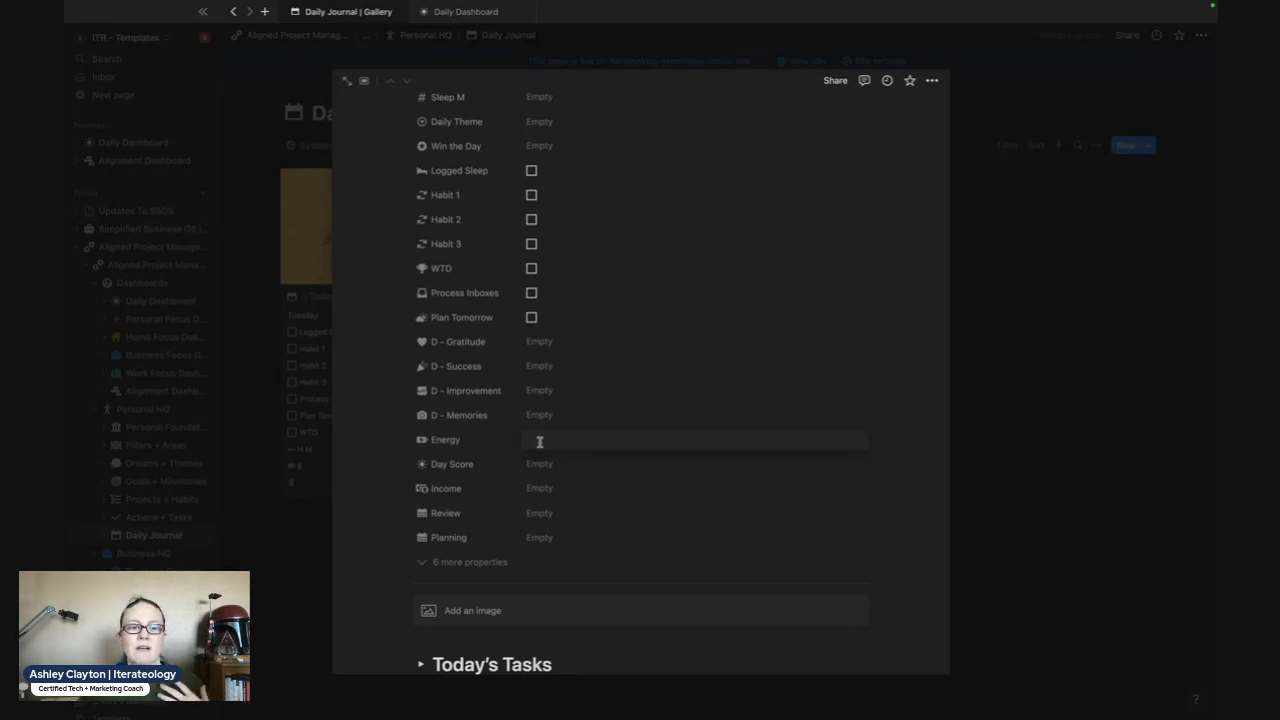
left_click(663, 482)
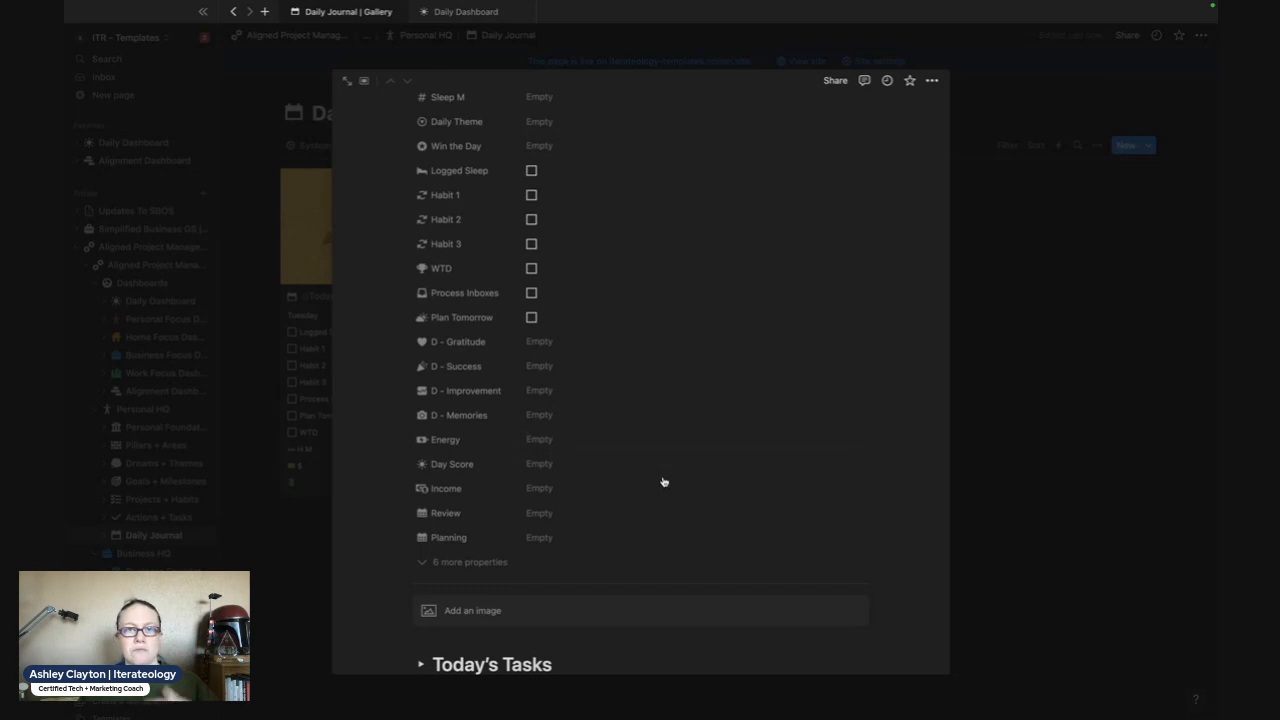
left_click(541, 463)
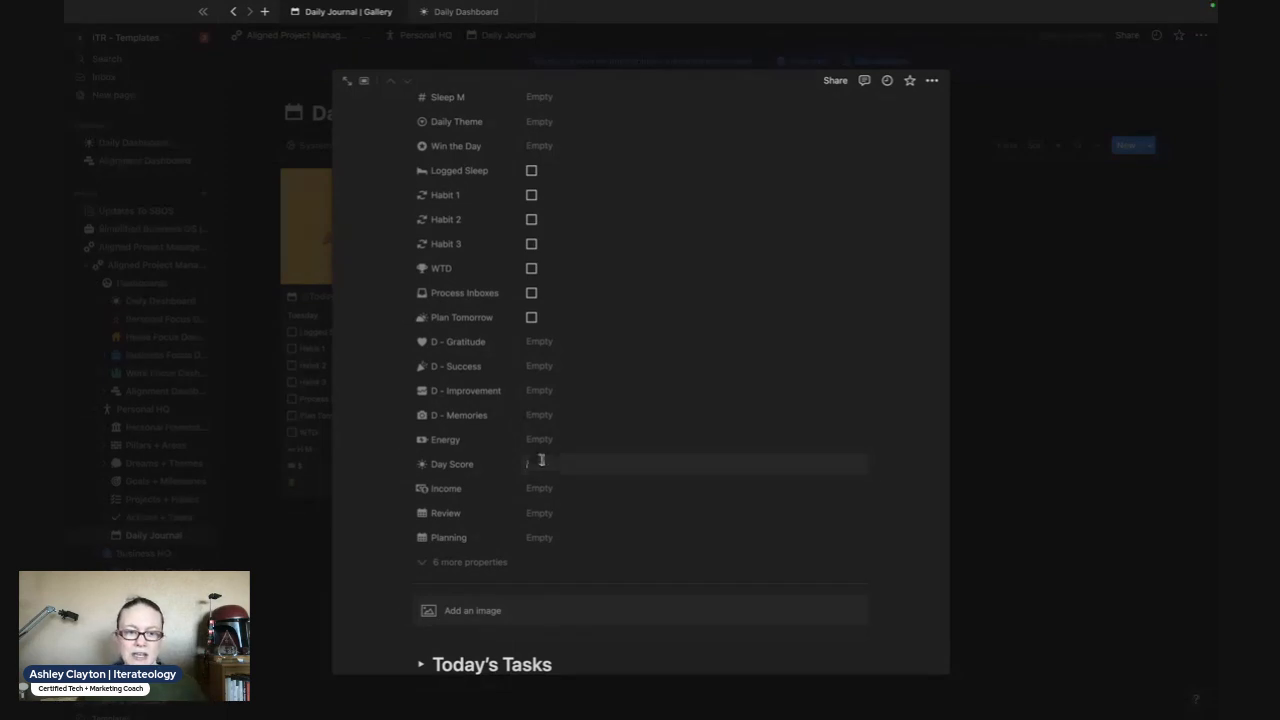
left_click(541, 488)
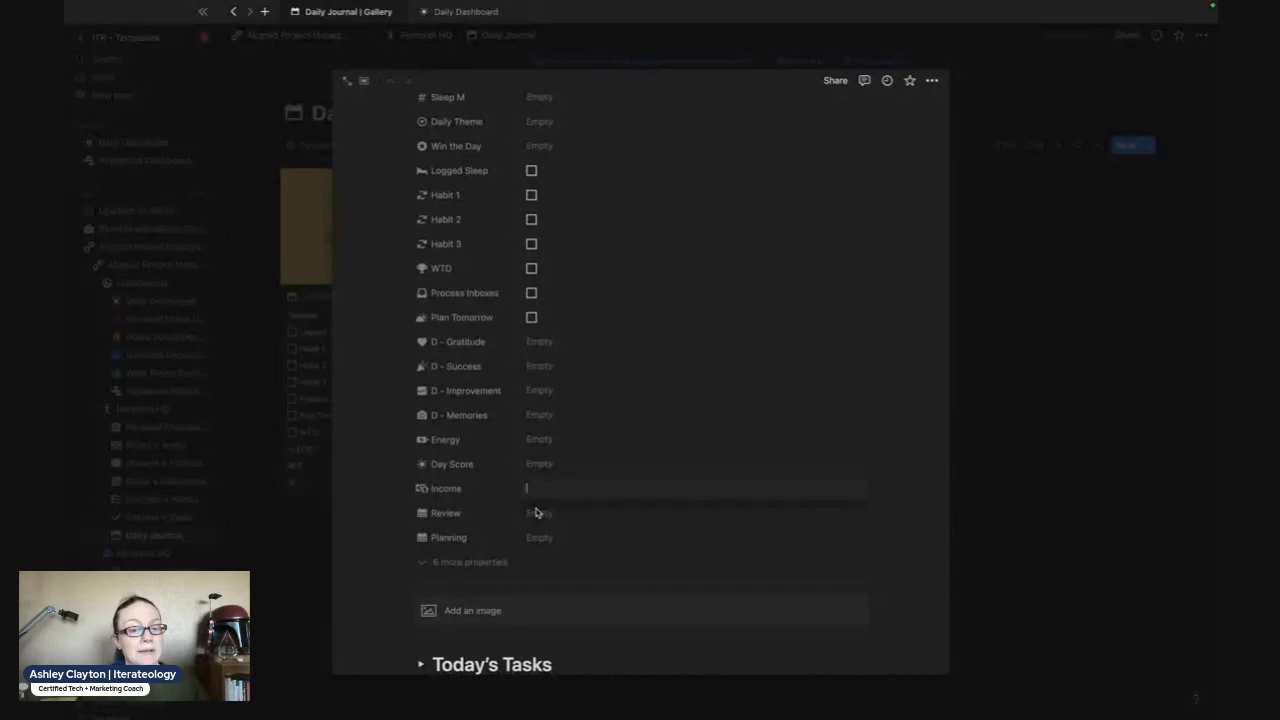
- View the available options of the Review and Planning properties without selecting any
left_click(552, 516)
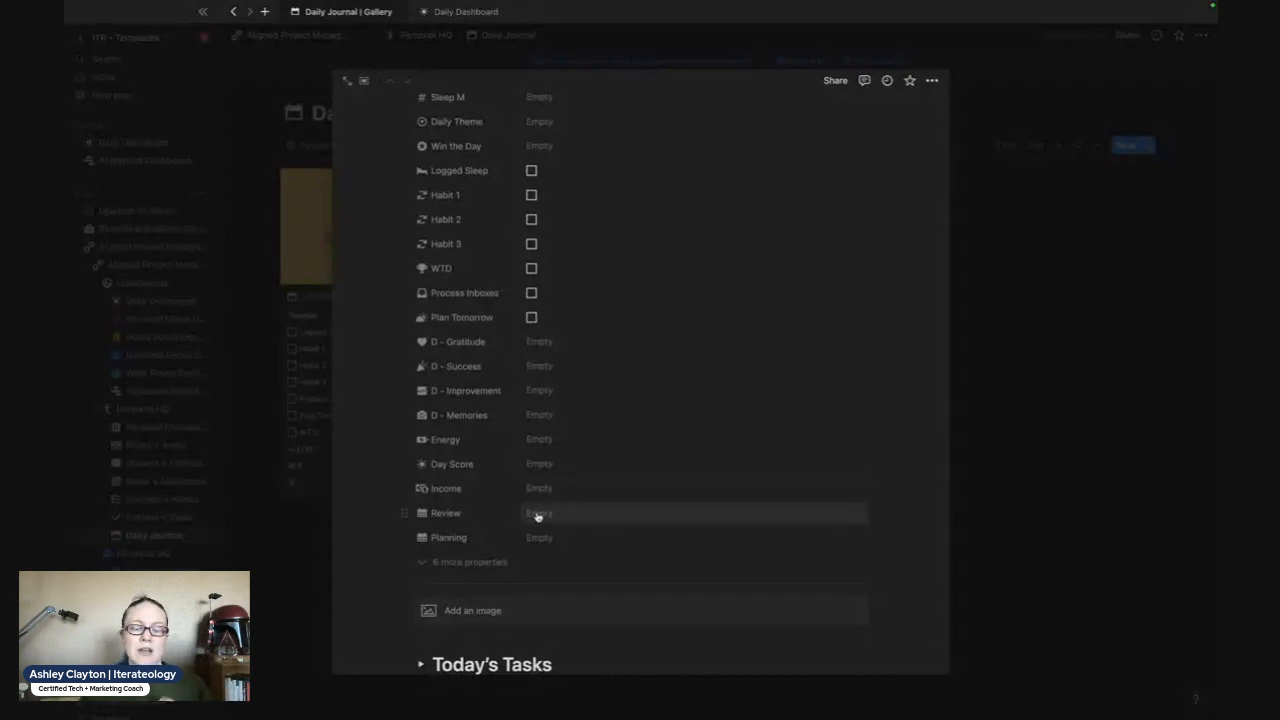
left_click(538, 514)
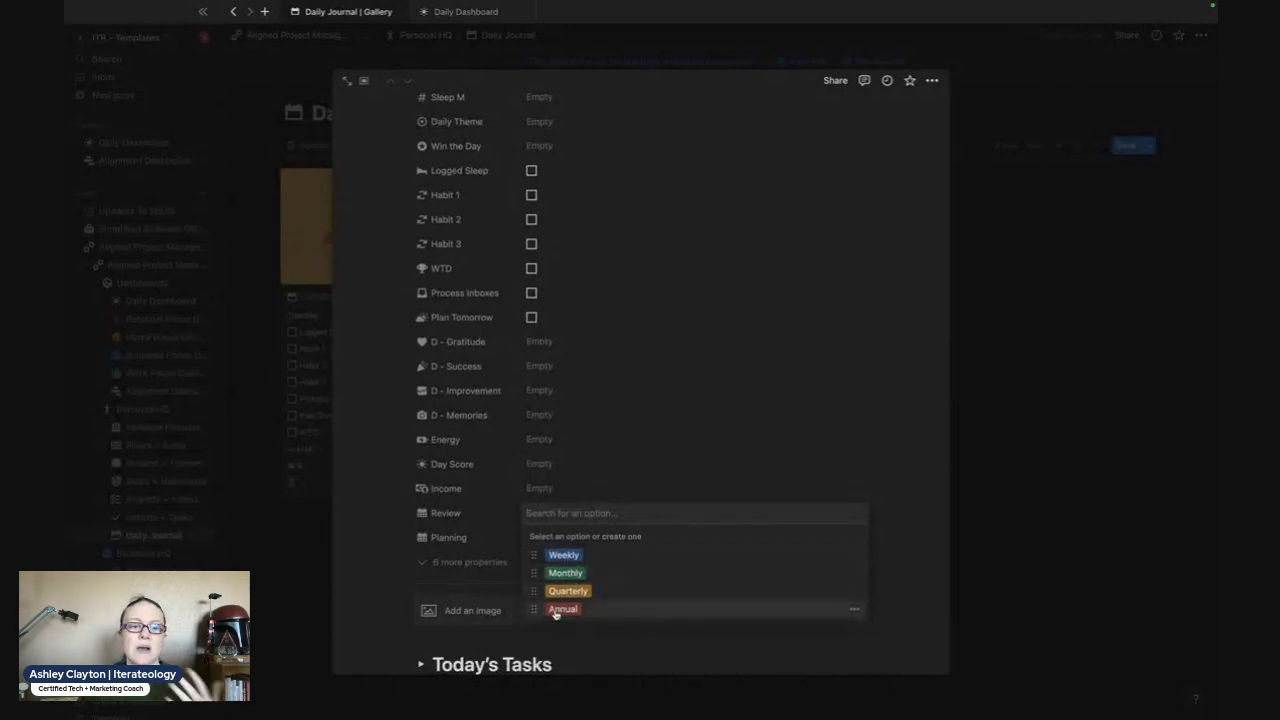
left_click(362, 524)
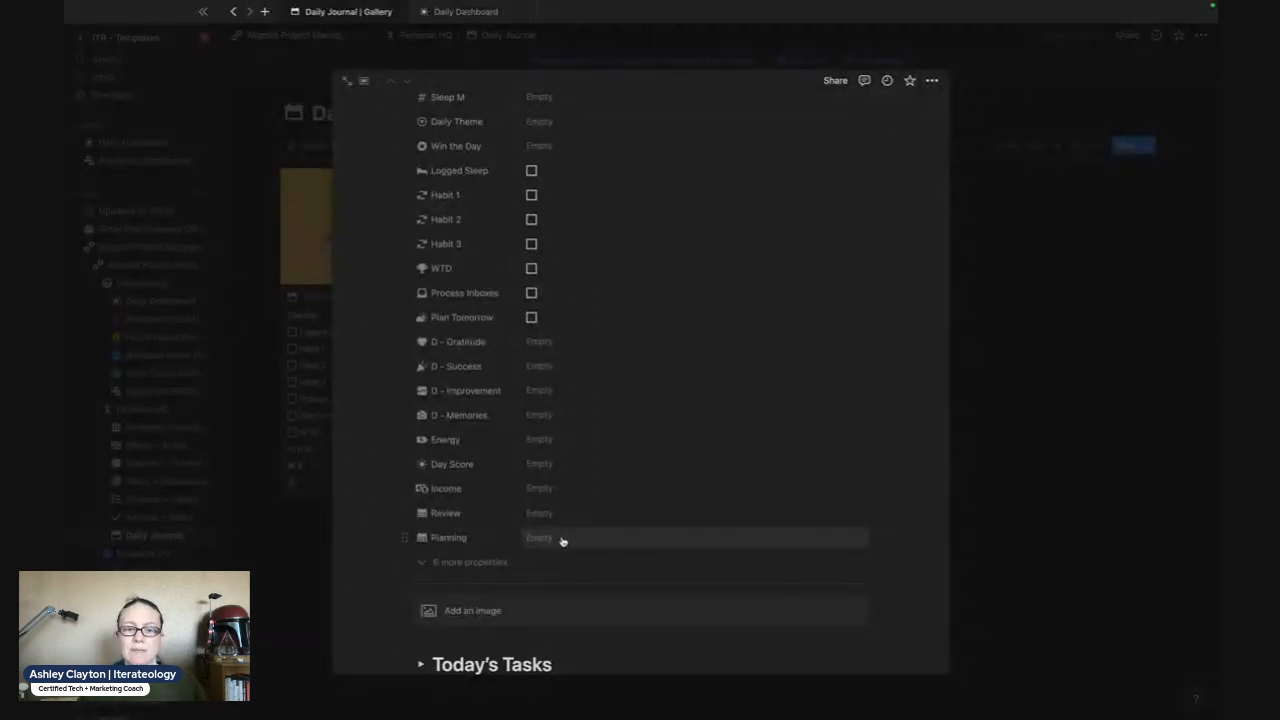
left_click(562, 541)
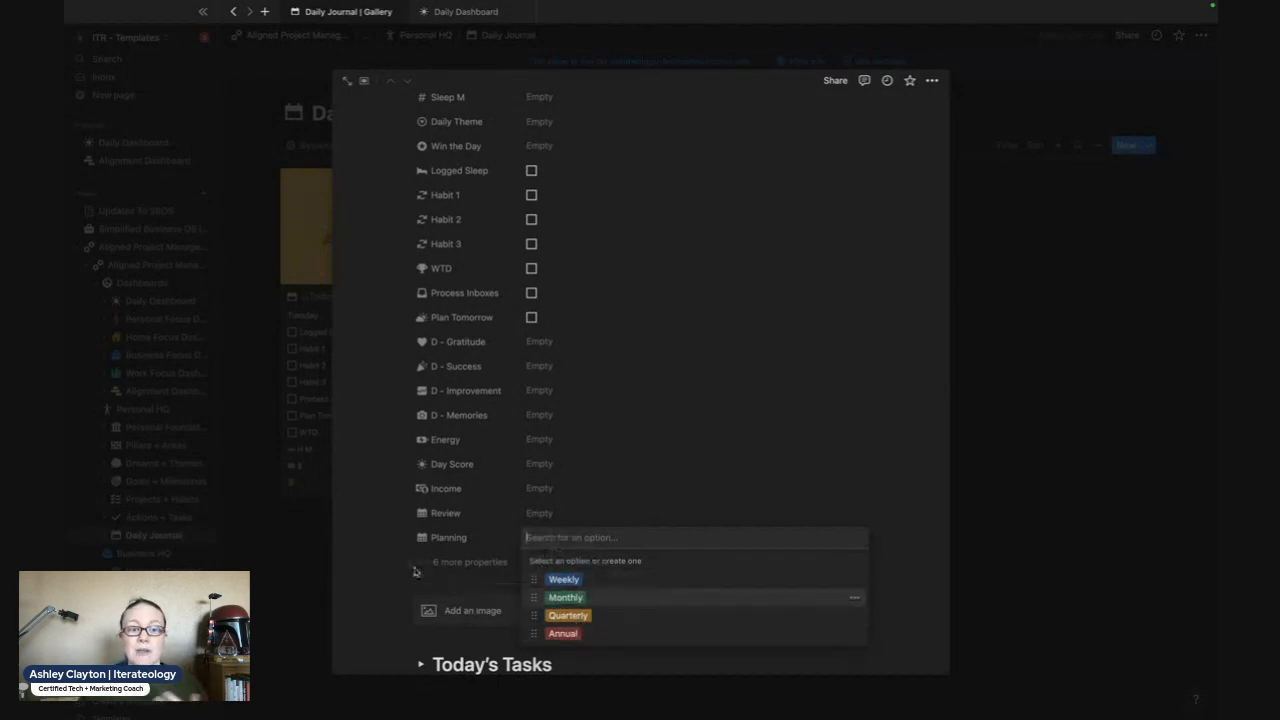
left_click(383, 552)
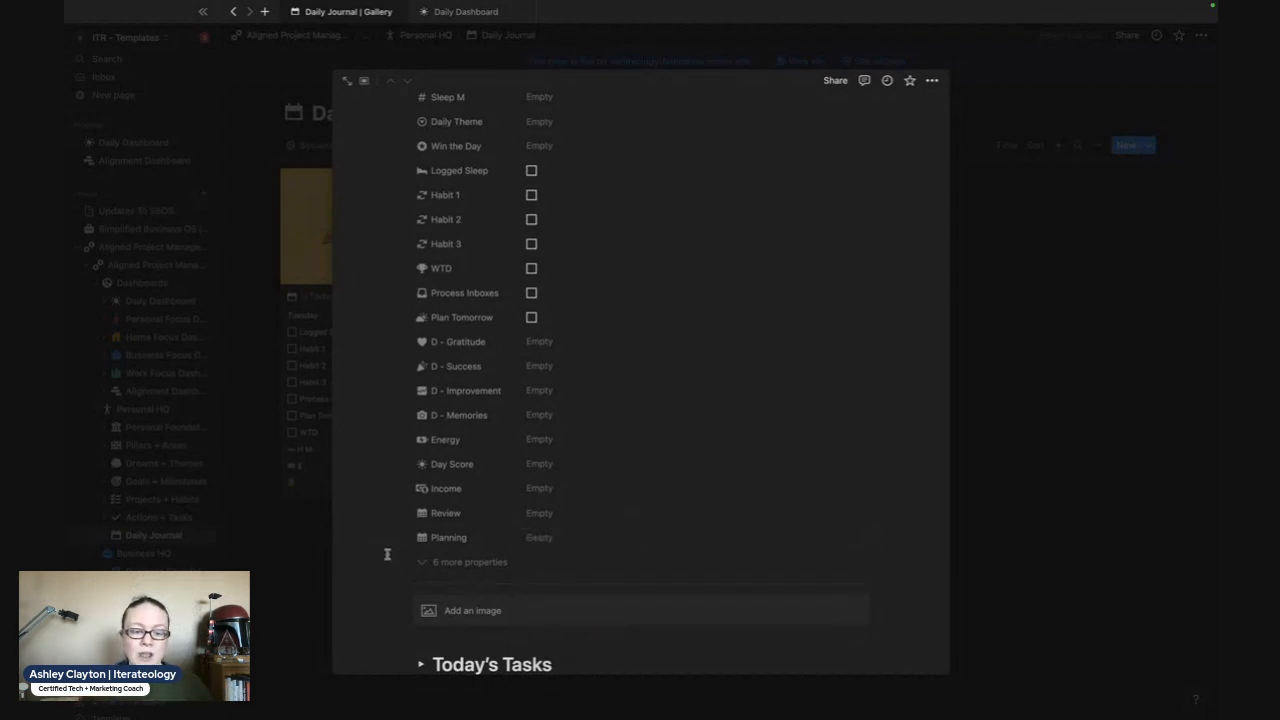
- Examine the image block's Embed link and Unsplash sources, search Unsplash for cupcake, and close the picker without inserting an image
scroll(387, 554, "down", 1)
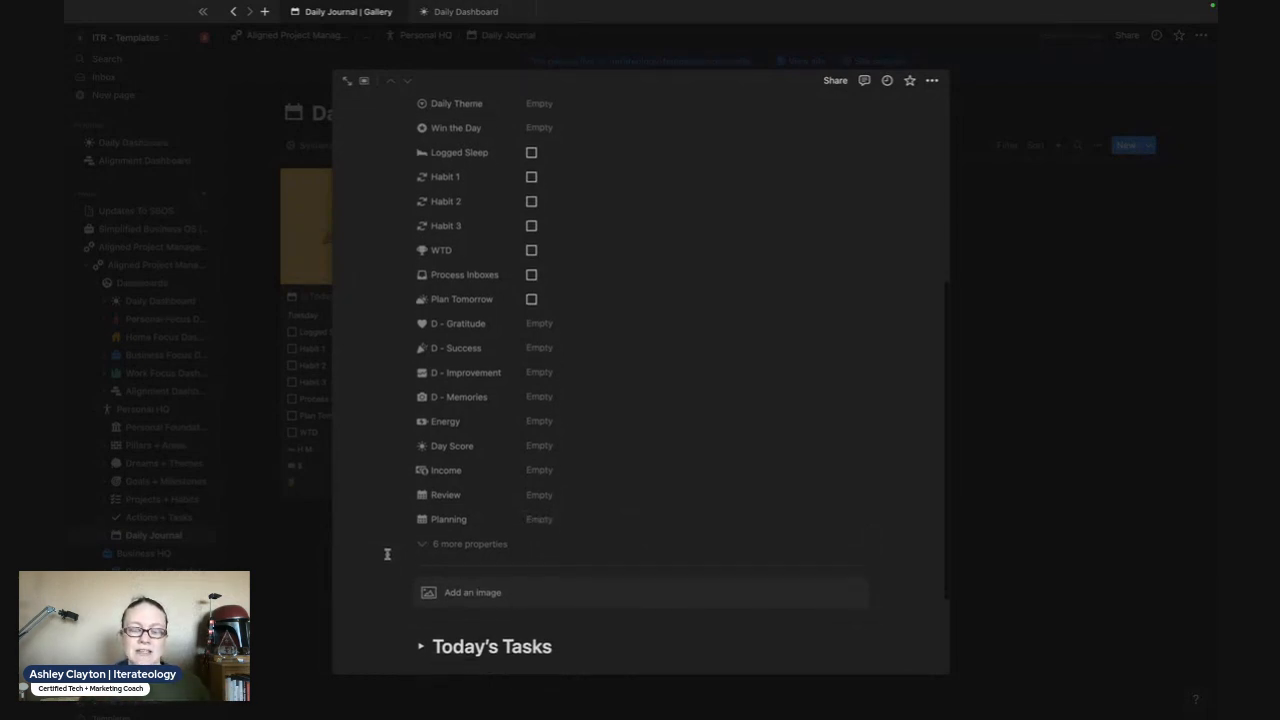
scroll(387, 554, "down", 5)
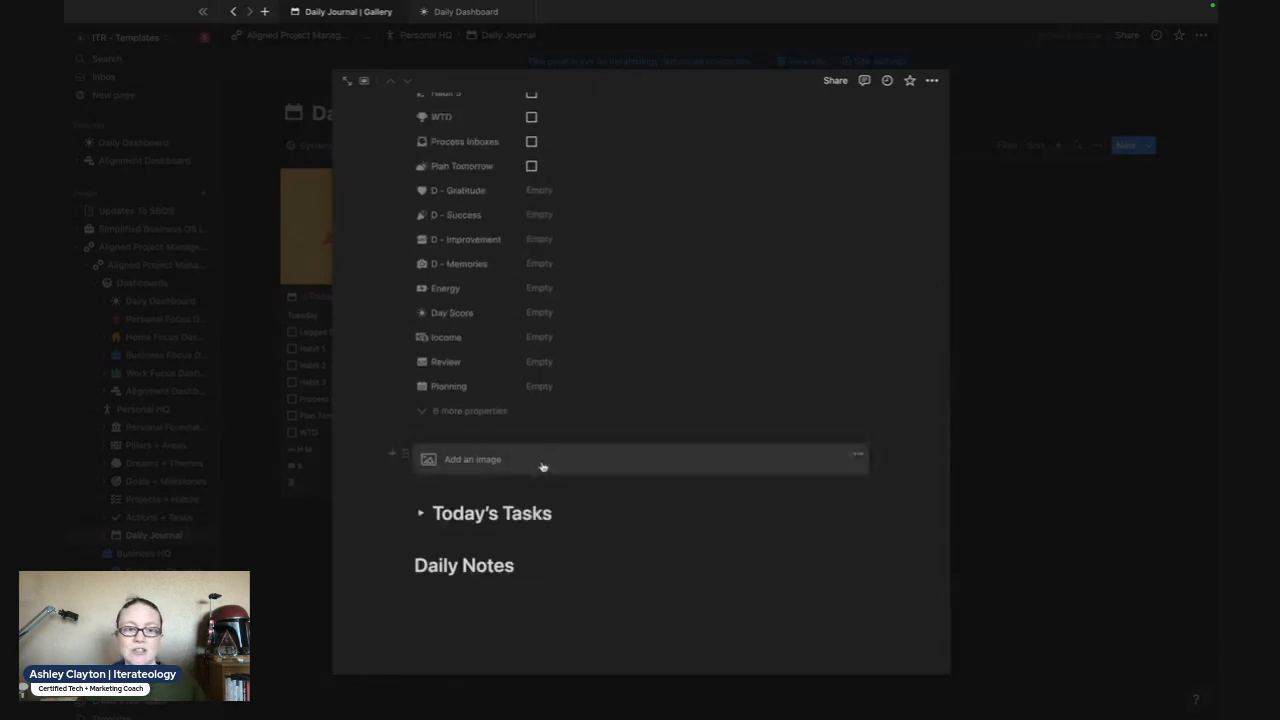
left_click(542, 466)
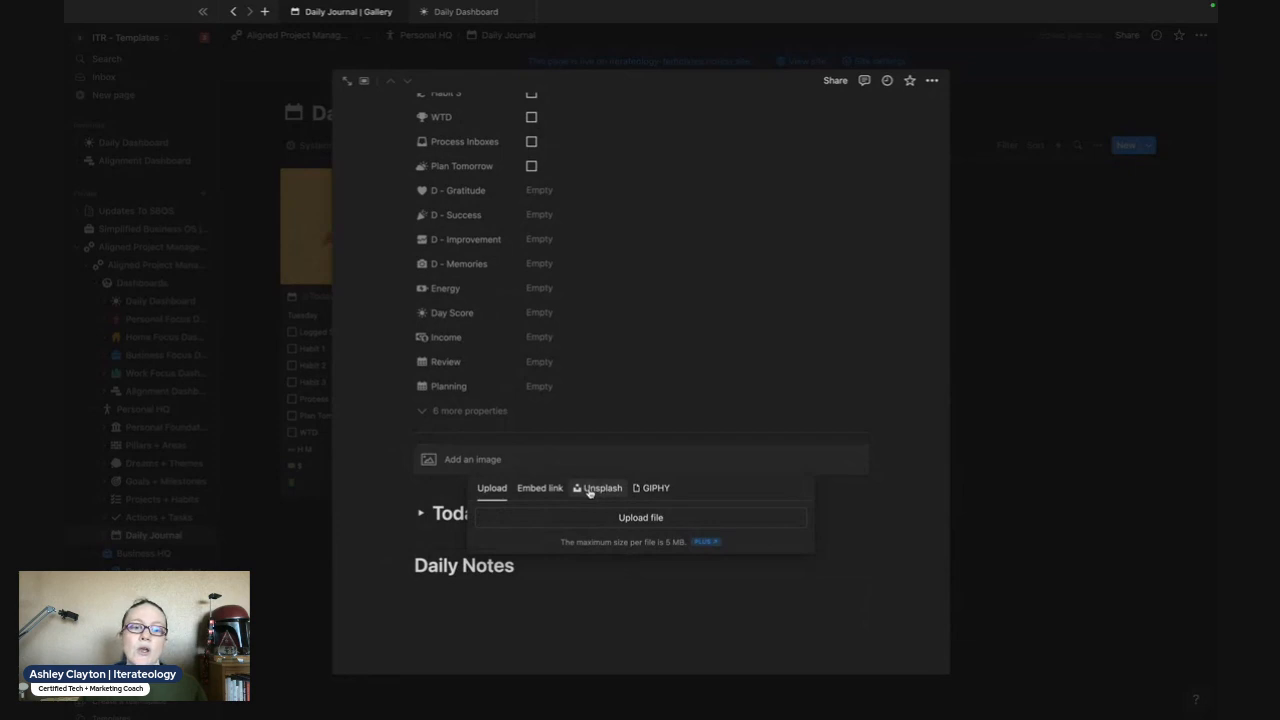
left_click(536, 490)
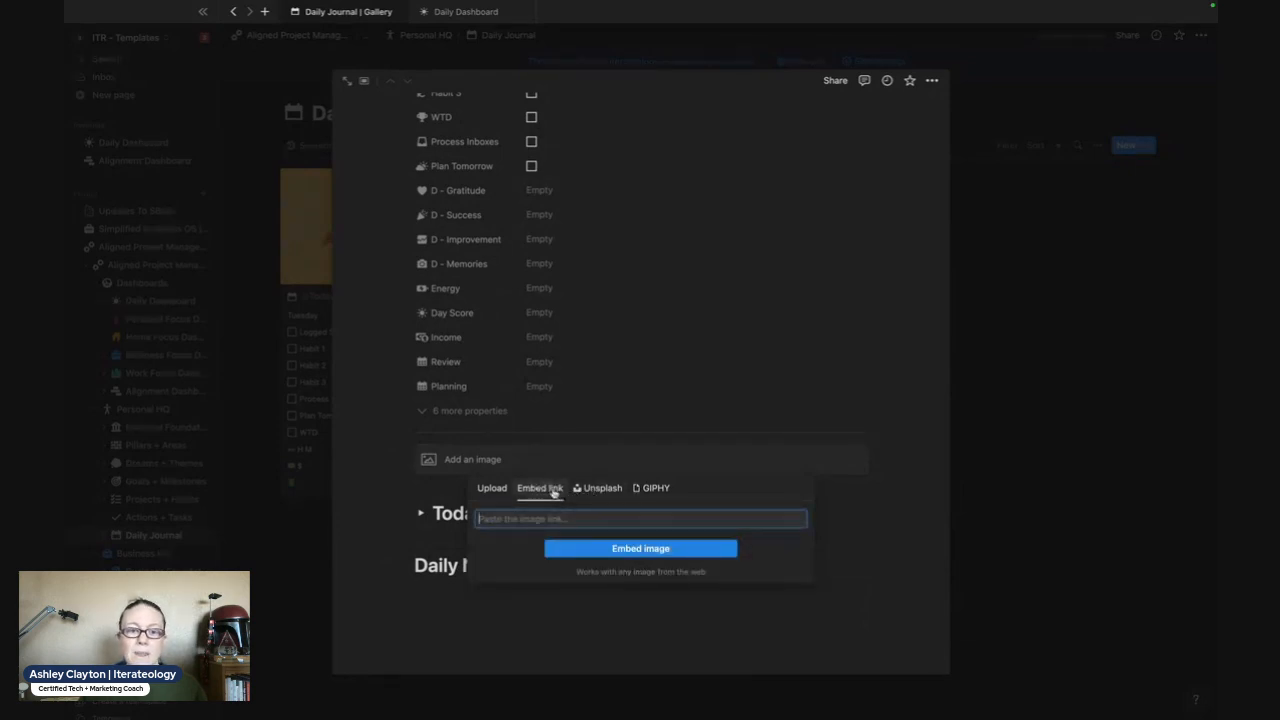
left_click(580, 490)
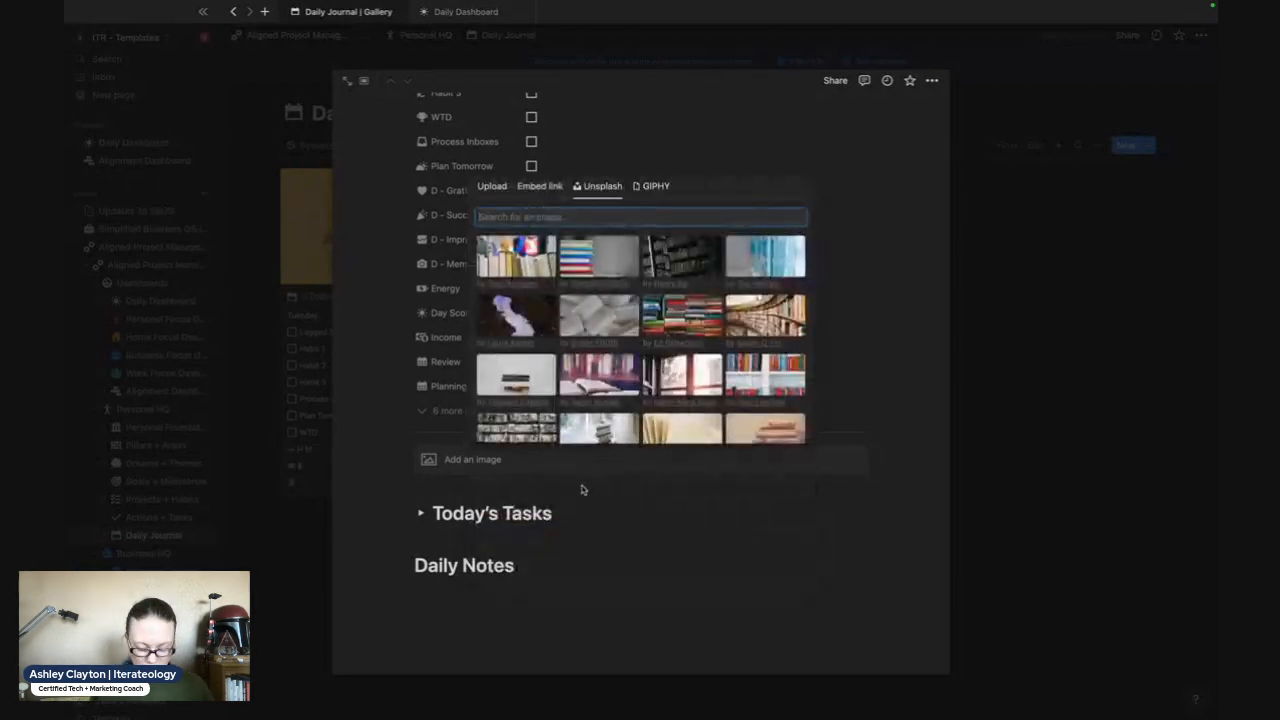
type("cub")
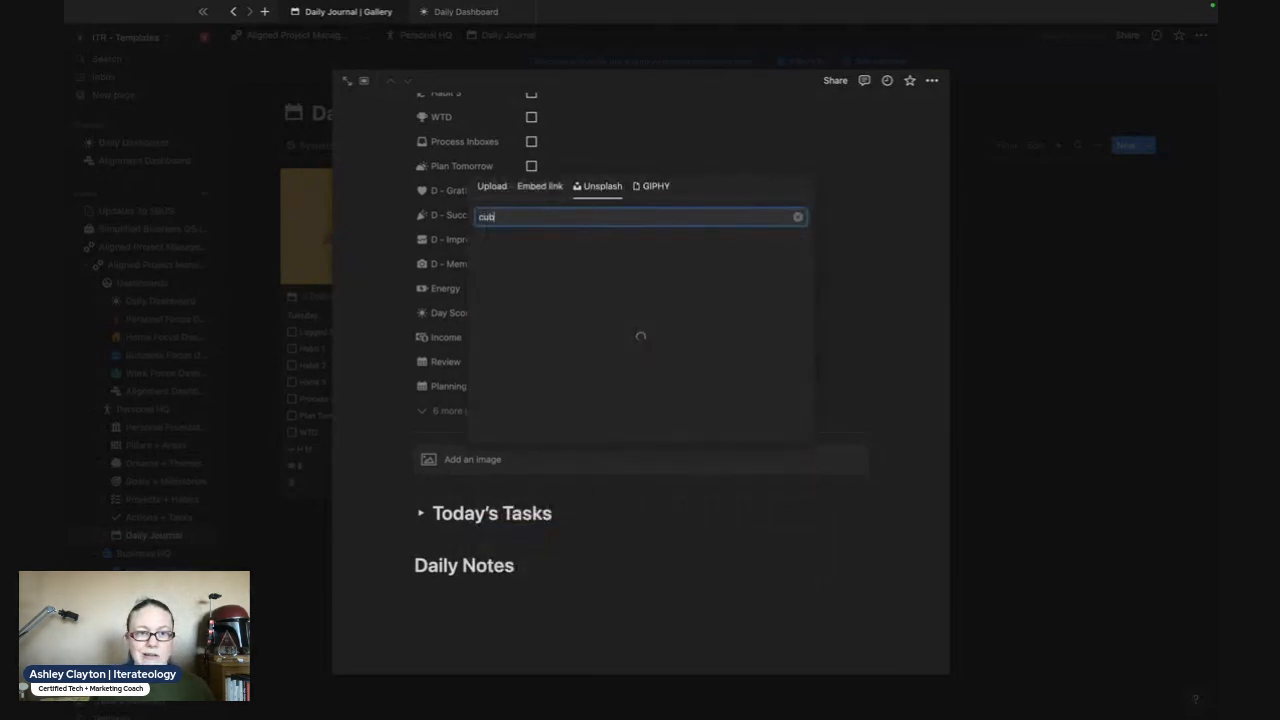
key("BackSpace")
type("pcake")
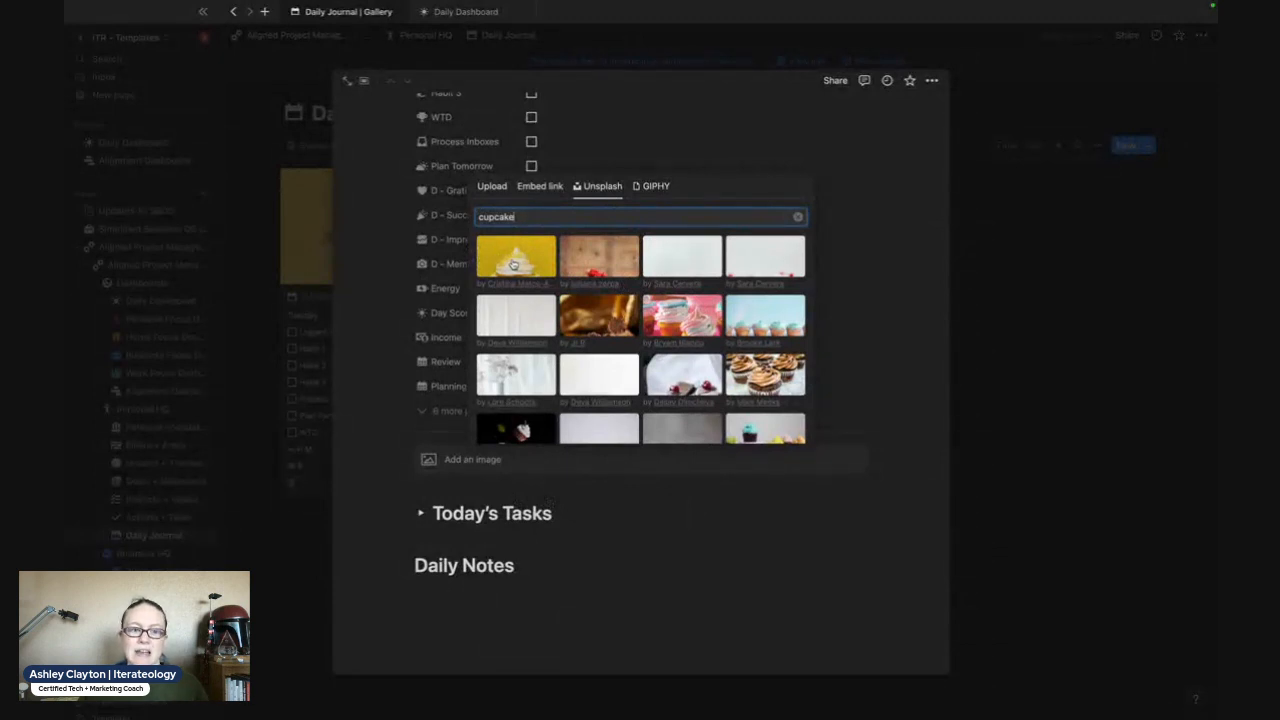
left_click(403, 476)
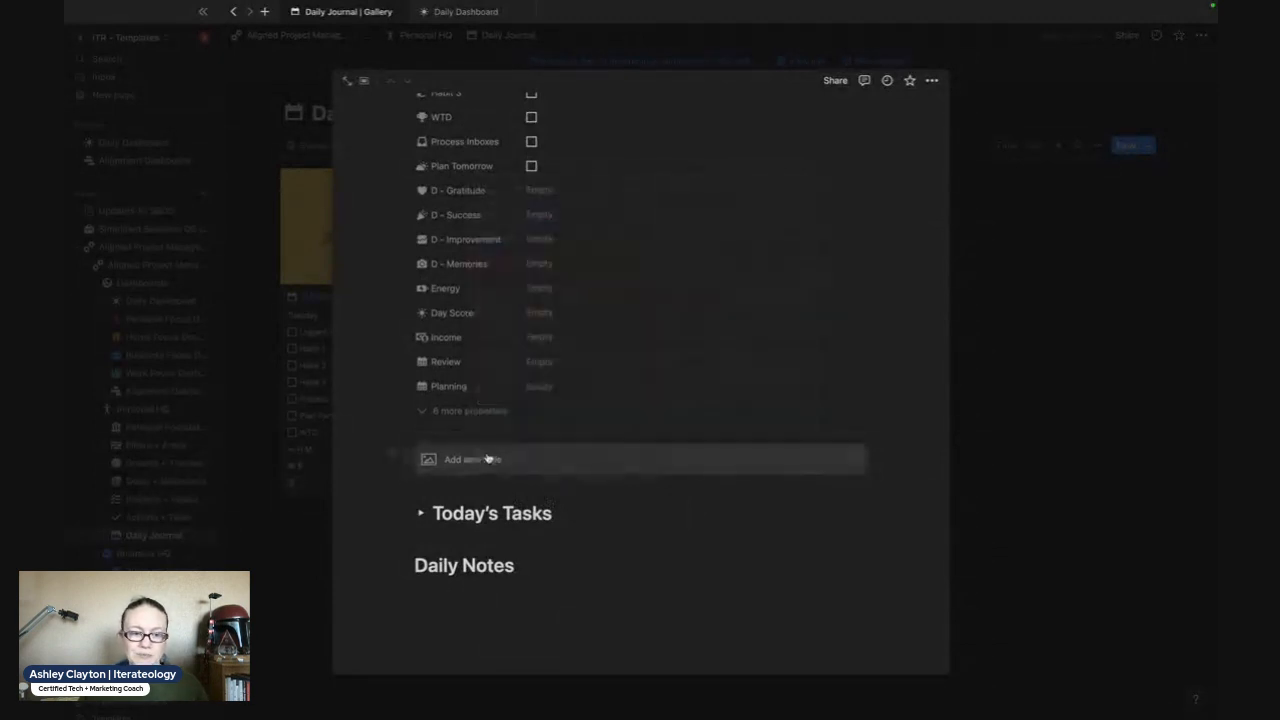
- Expand the Today's Tasks section, view its Completed Tasks list, and return to the Today's Tasks view
left_click(422, 514)
scroll(457, 530, "down", 4)
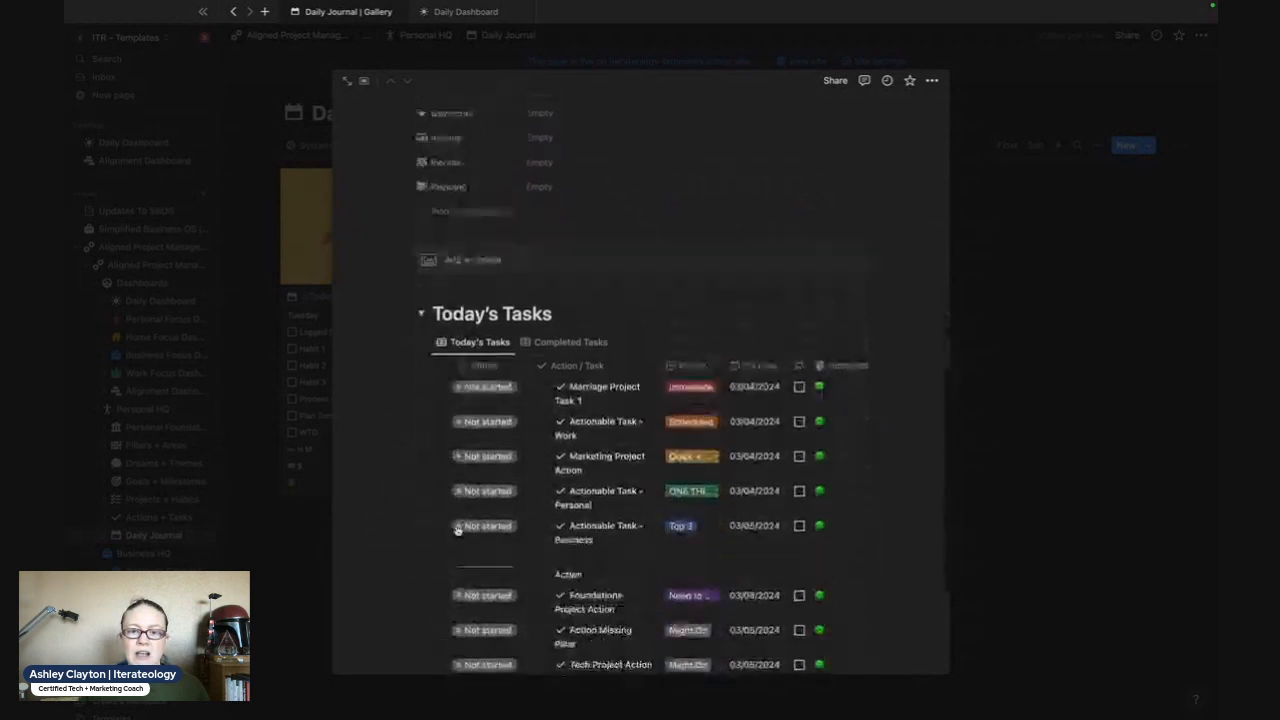
scroll(457, 529, "down", 3)
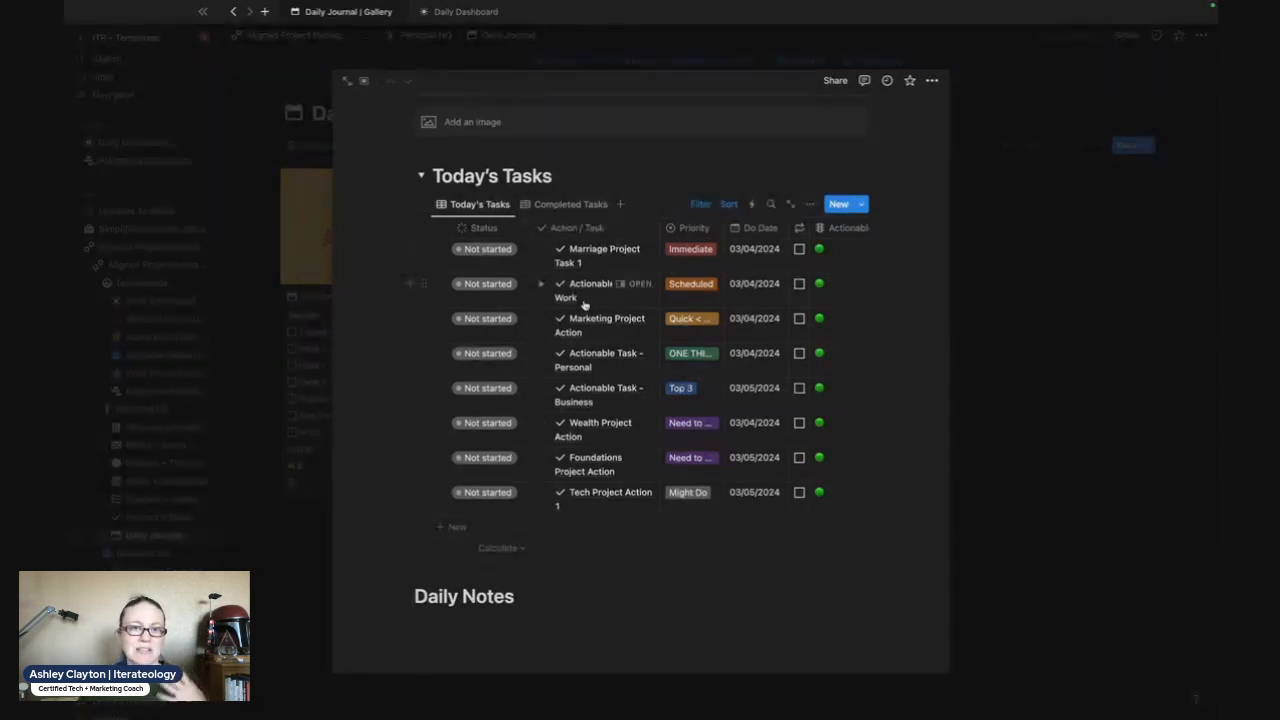
left_click(563, 214)
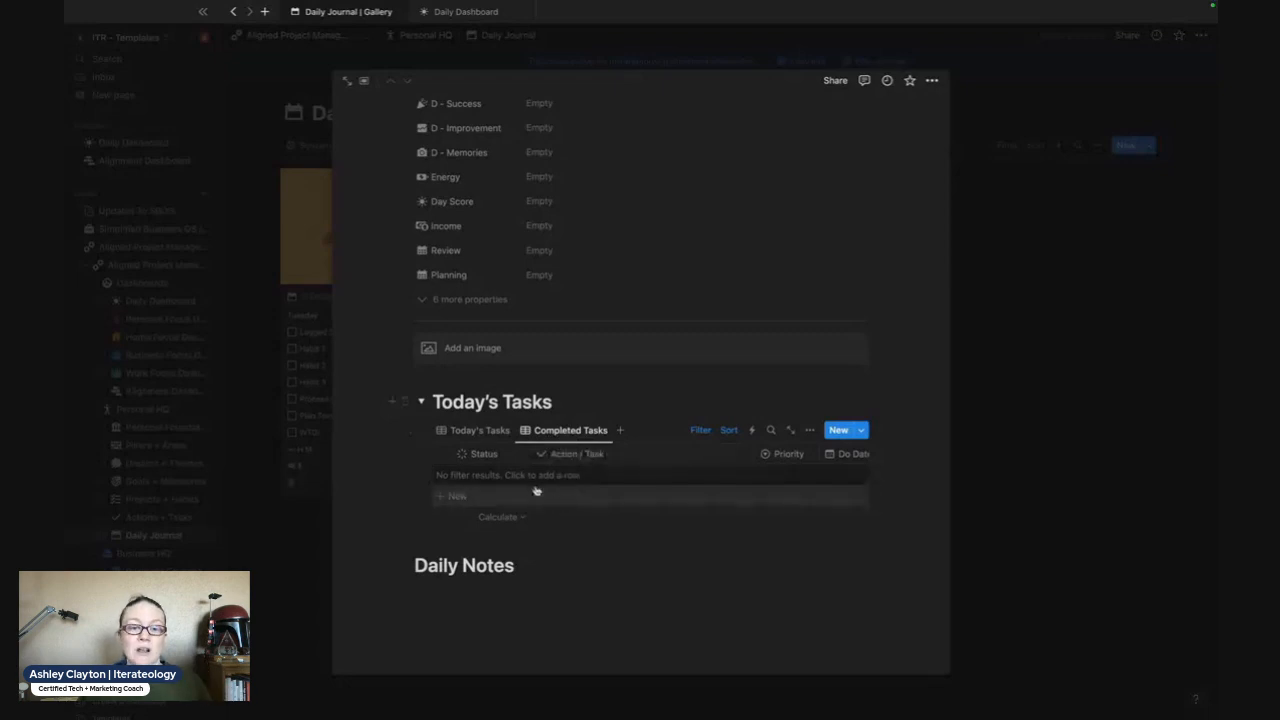
left_click(471, 430)
- Place the cursor on the empty line under Daily Notes, and close the entry to return to the Daily Journal gallery
scroll(491, 491, "down", 3)
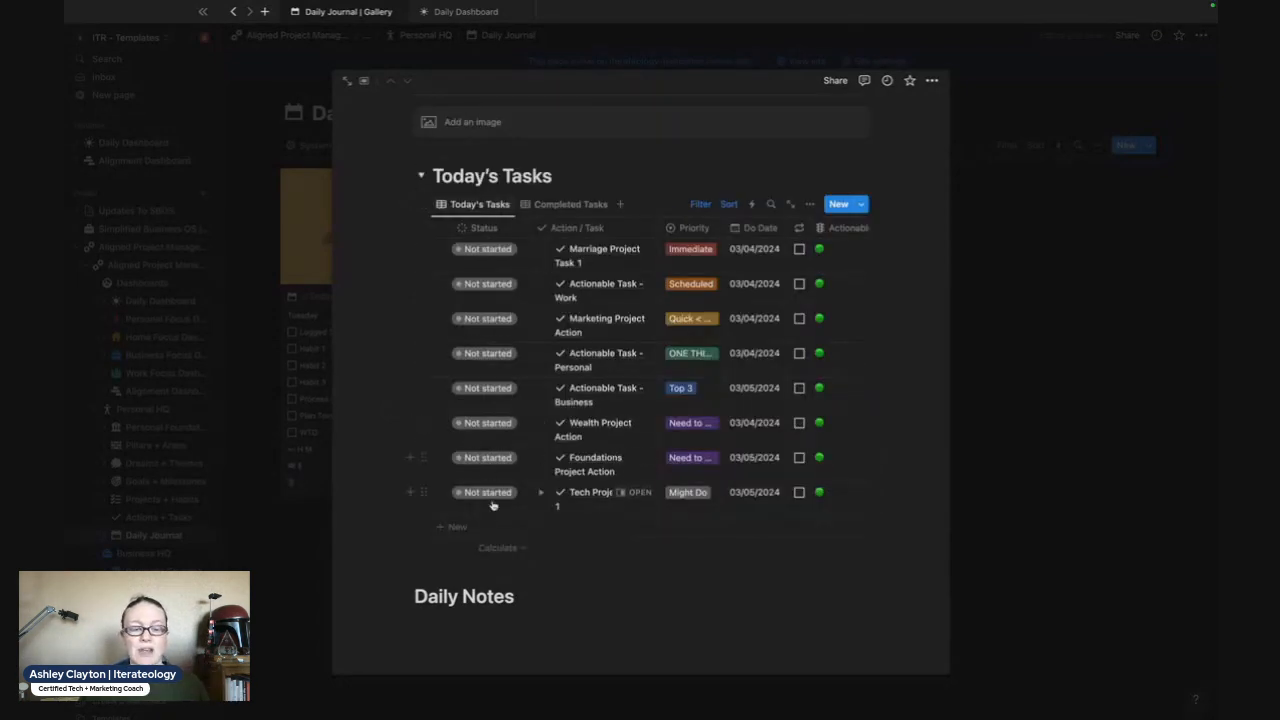
left_click(456, 626)
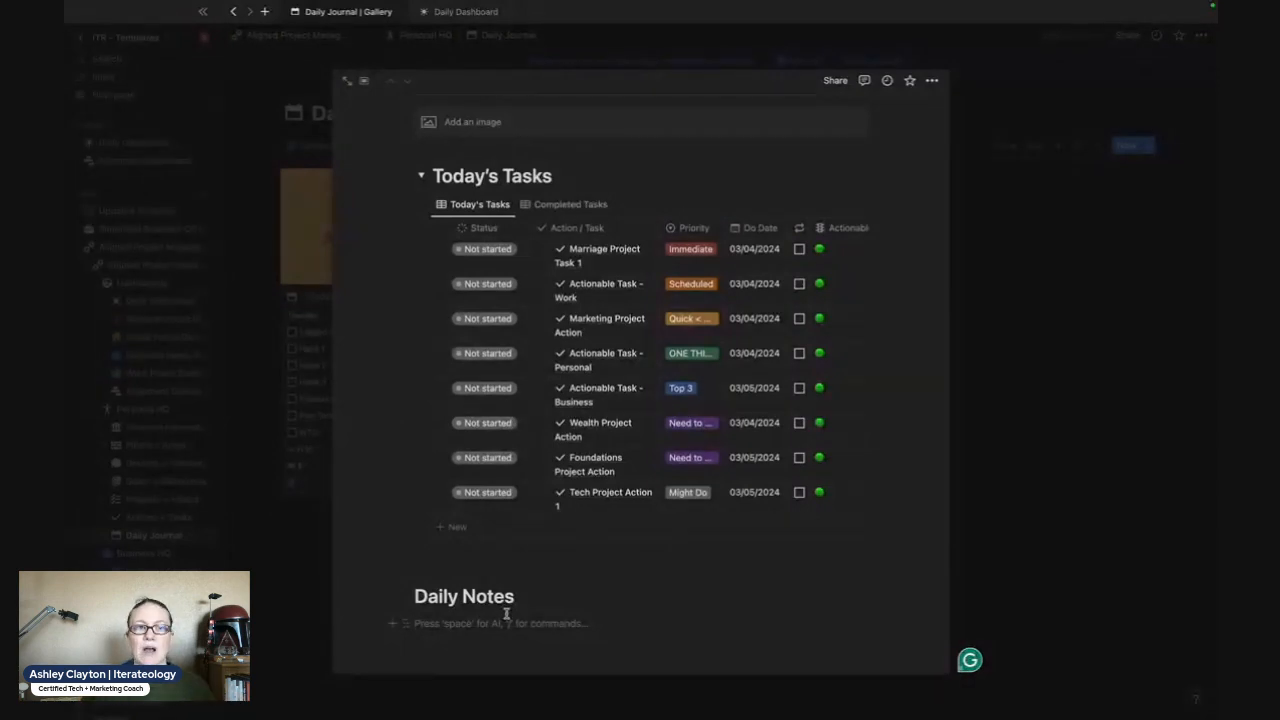
left_click(983, 471)
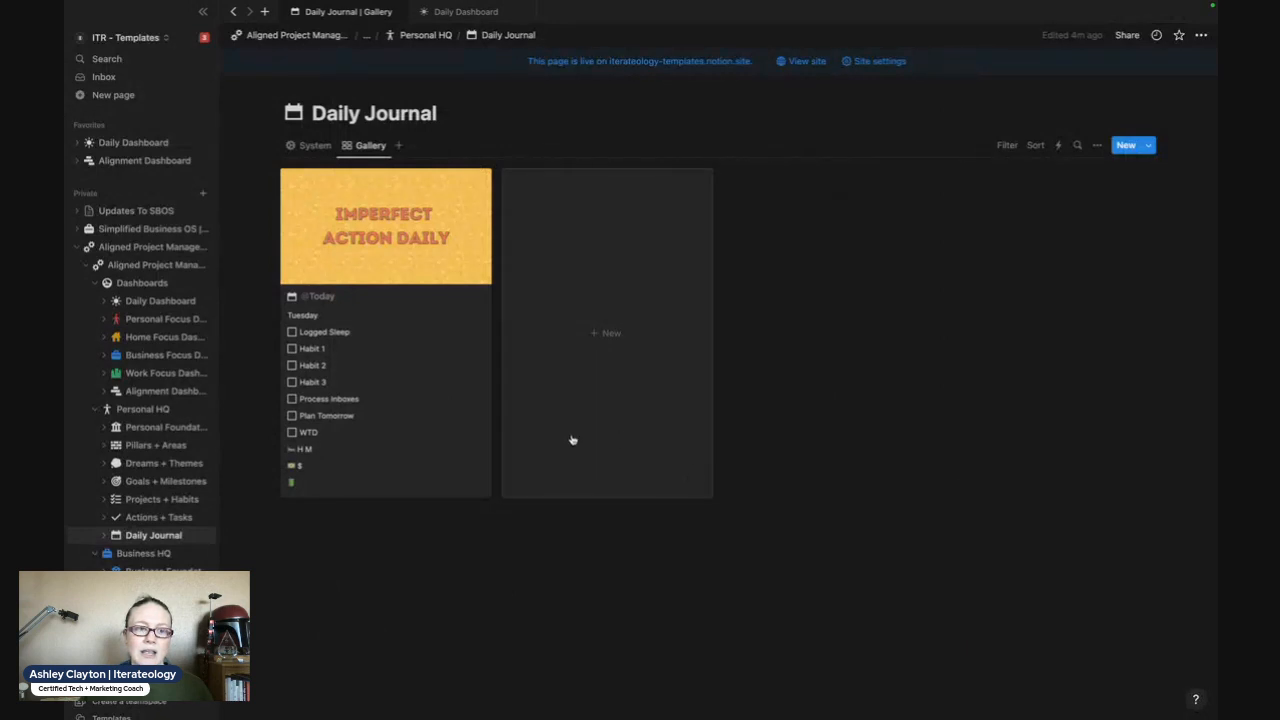